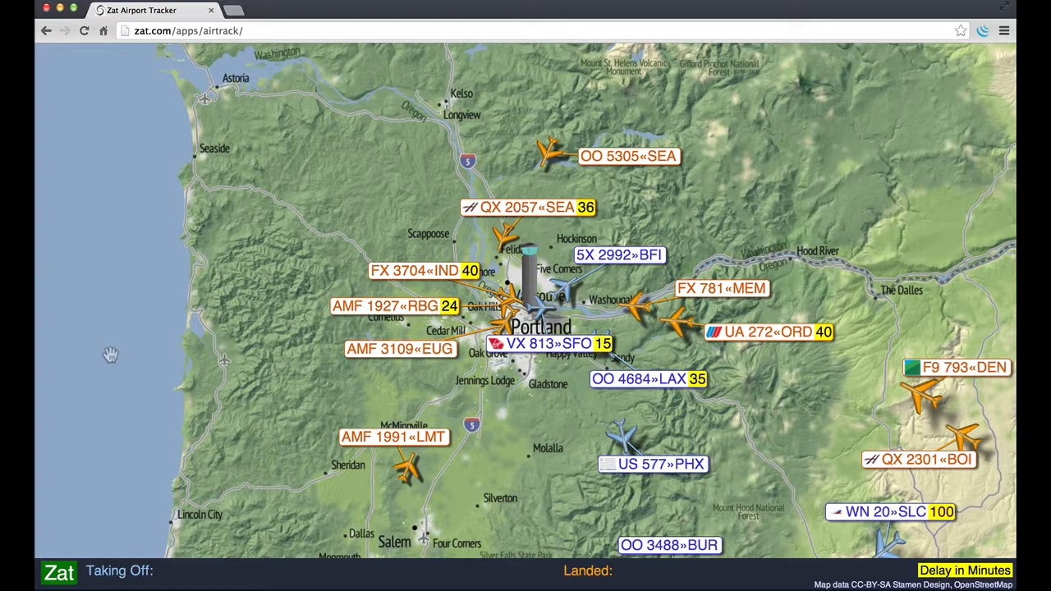
# - Open the airport tracker configuration and set the airport code to SEA
pyautogui.click(241, 579)
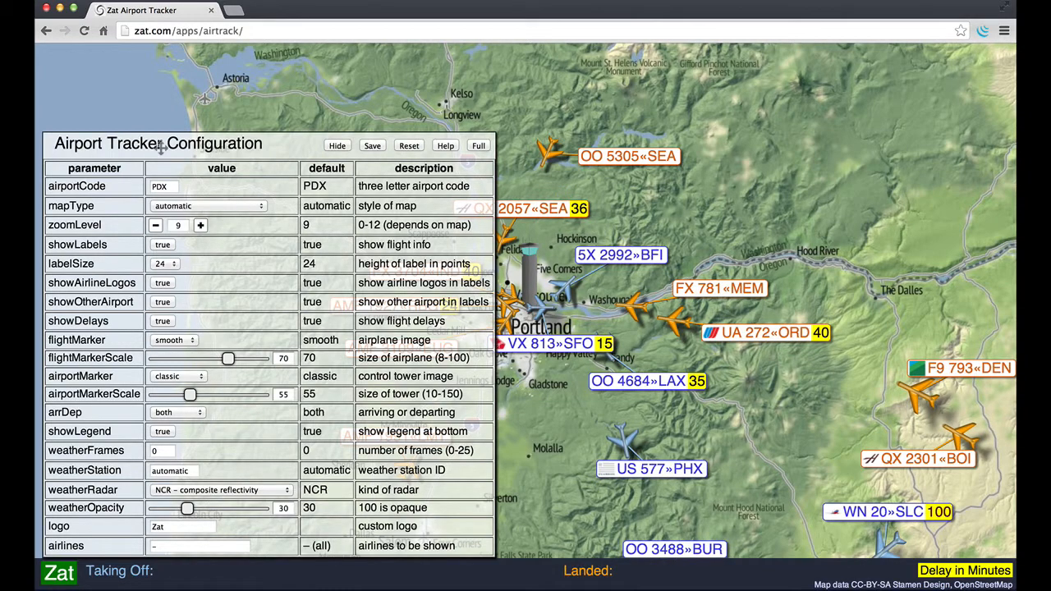
pyautogui.moveTo(164, 136); pyautogui.dragTo(93, 143)
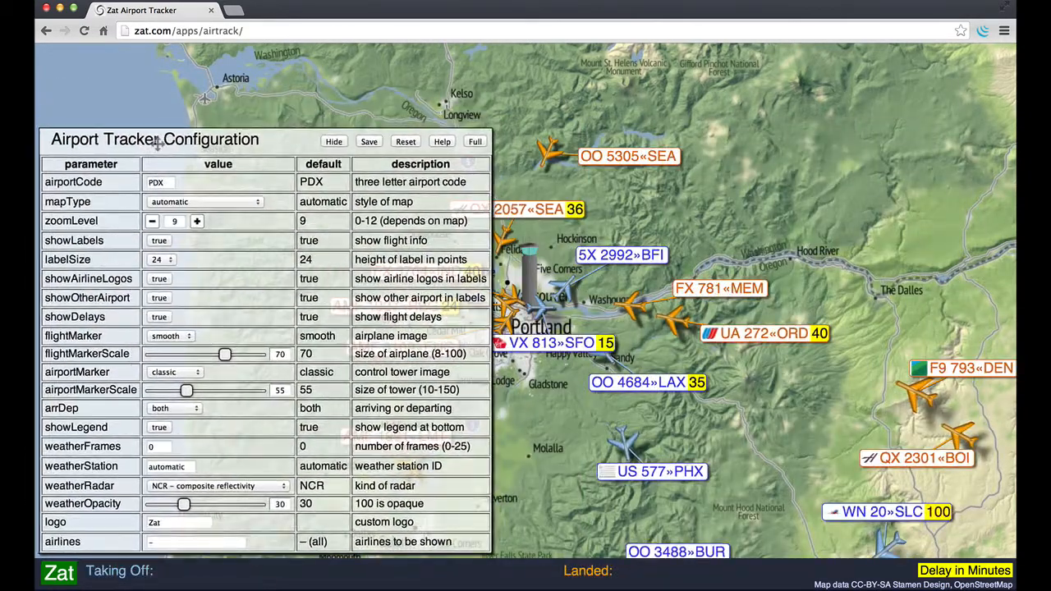
pyautogui.click(163, 181)
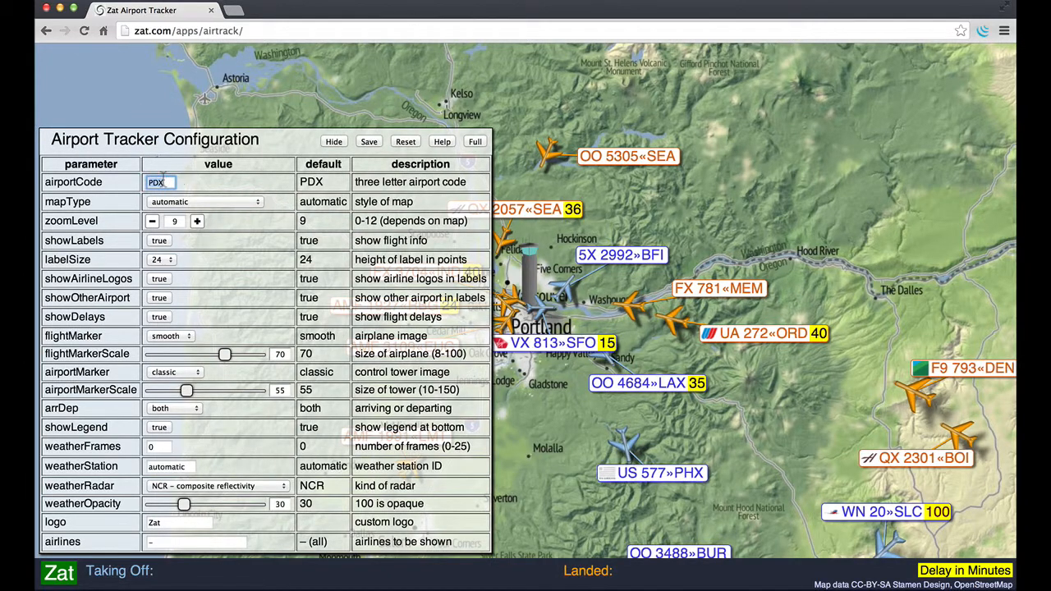
pyautogui.write('SEA')
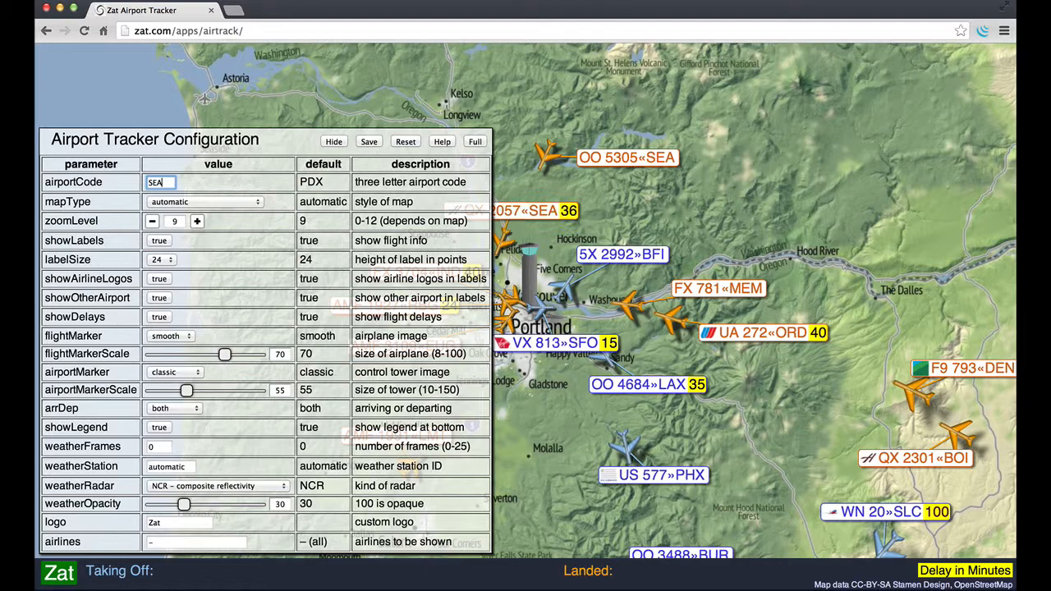
pyautogui.press('Return')
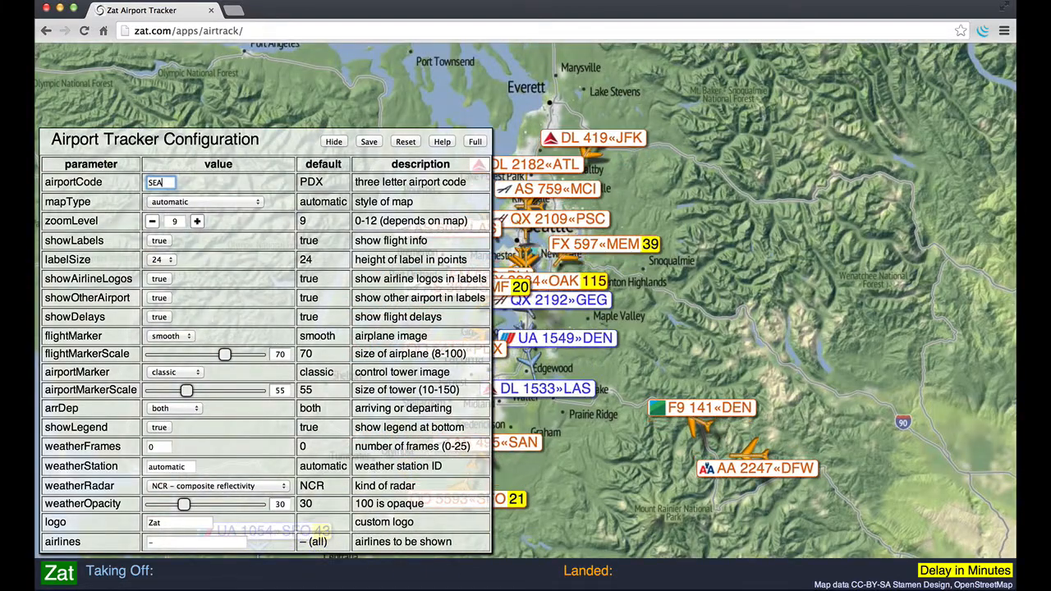
# - Try the satellite and road map types, and settle on acetate
pyautogui.click(207, 204)
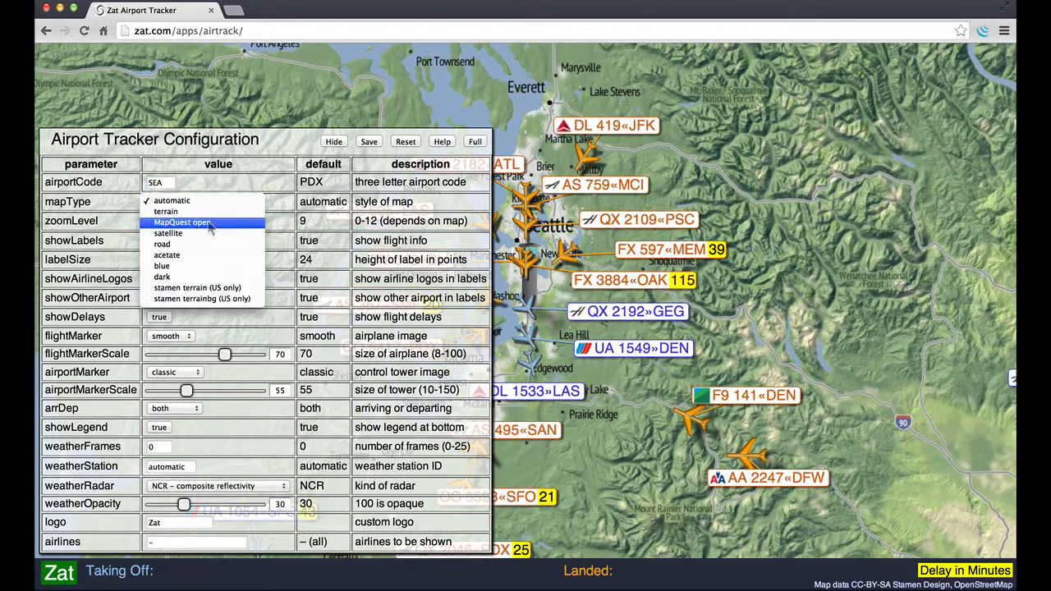
pyautogui.click(214, 234)
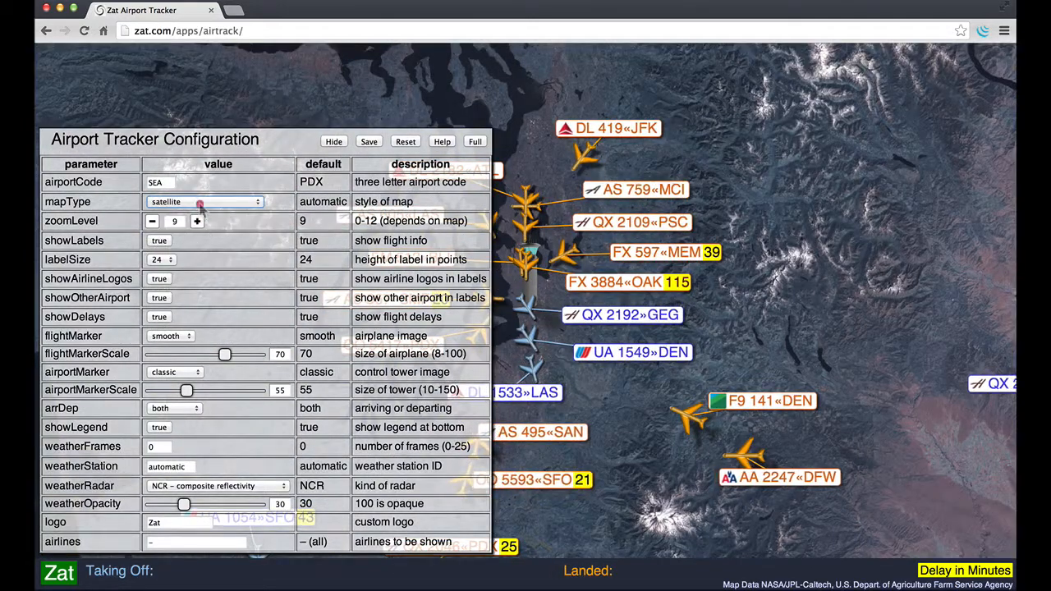
pyautogui.click(202, 201)
pyautogui.click(200, 212)
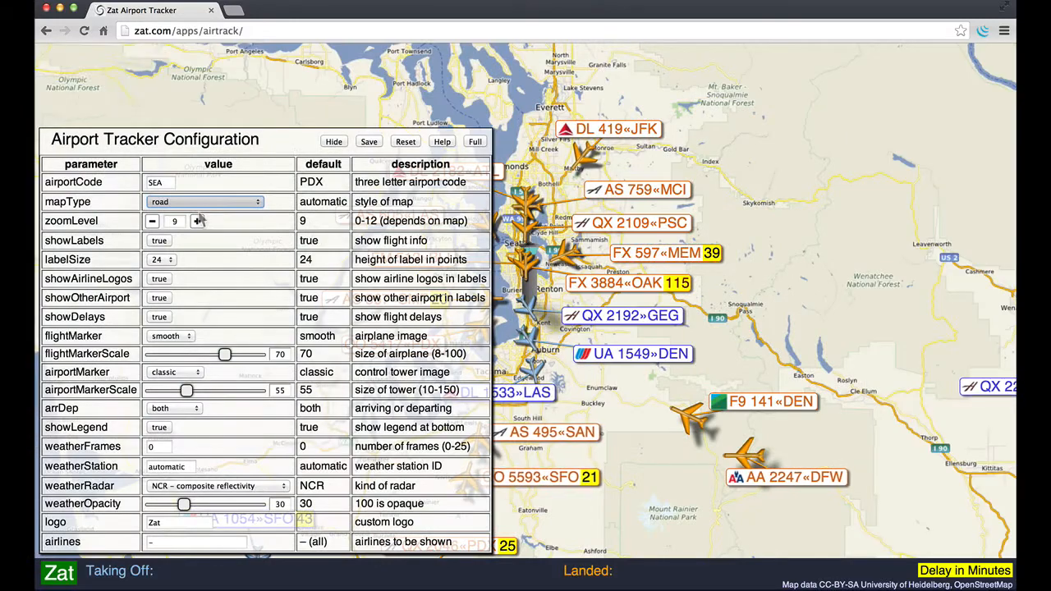
pyautogui.click(197, 202)
pyautogui.click(197, 212)
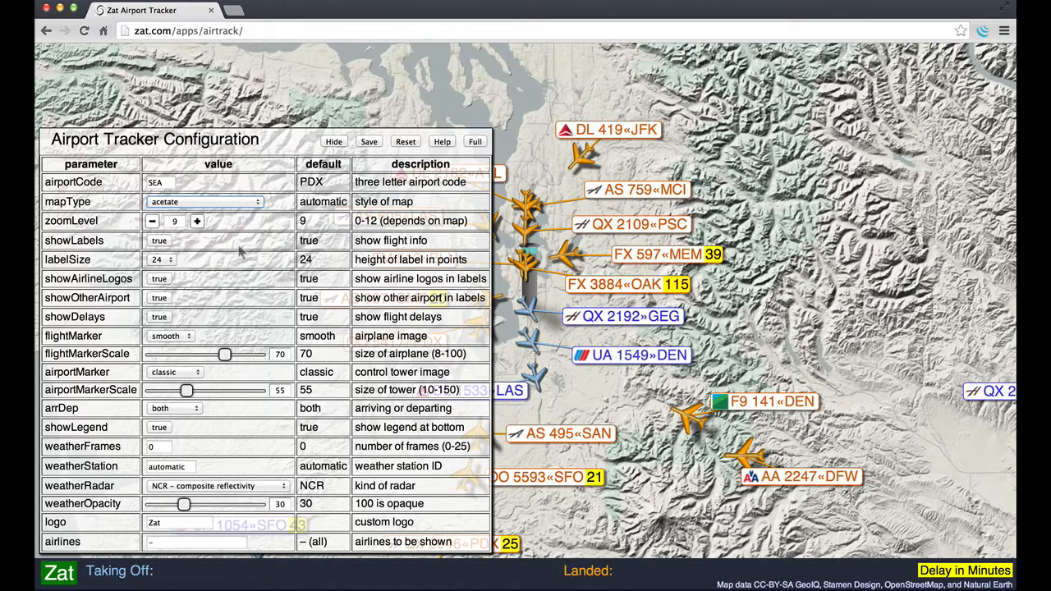
# - Reduce the map's zoom level to 6
pyautogui.click(152, 221)
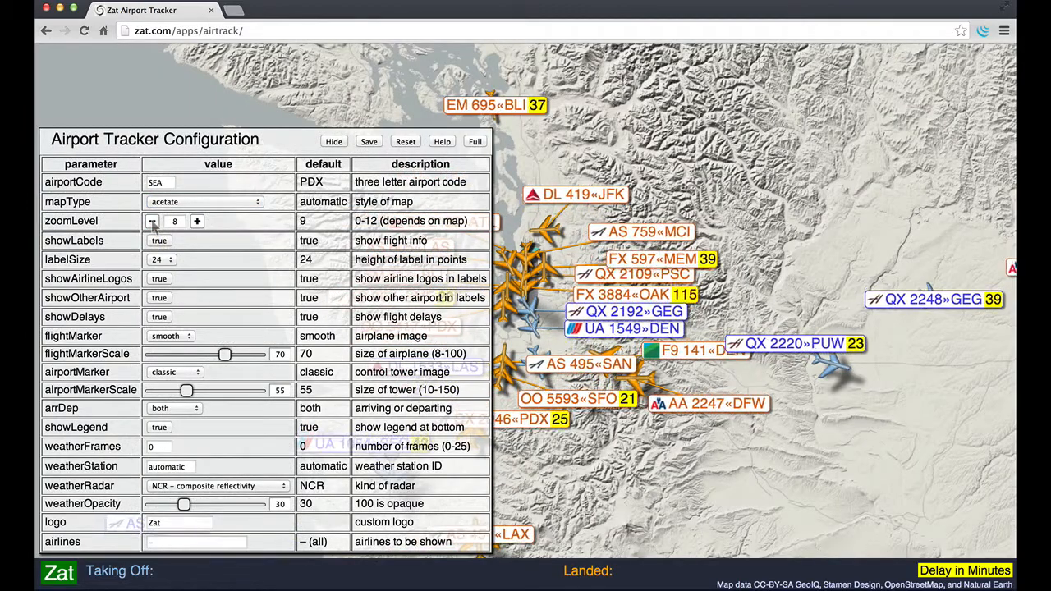
pyautogui.click(152, 222)
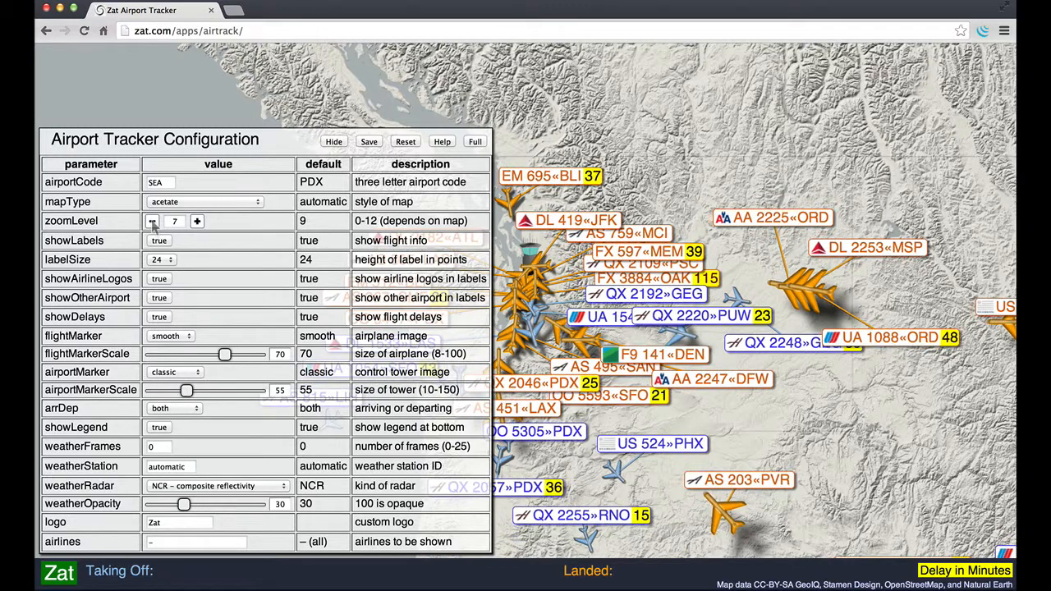
pyautogui.click(152, 222)
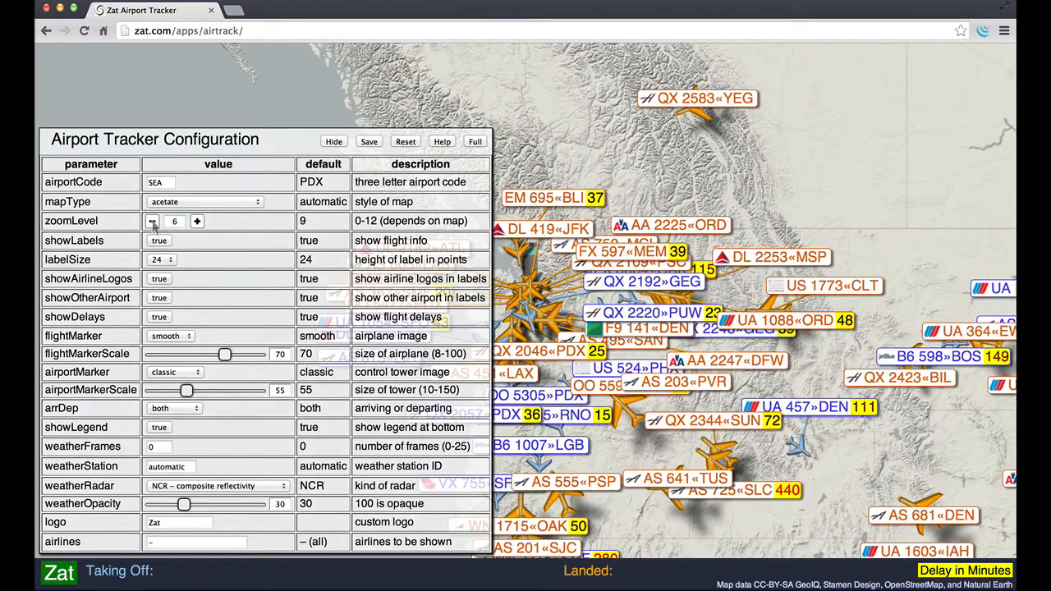
# - Move the configuration panel aside and set the flight label size to 16 points
pyautogui.moveTo(260, 141); pyautogui.dragTo(225, 137)
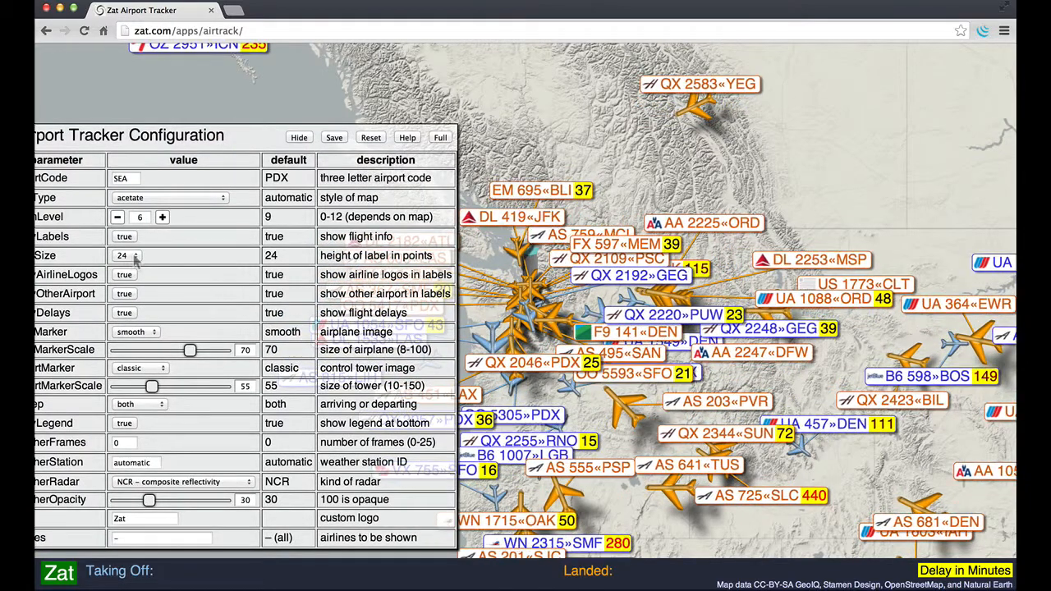
pyautogui.click(136, 257)
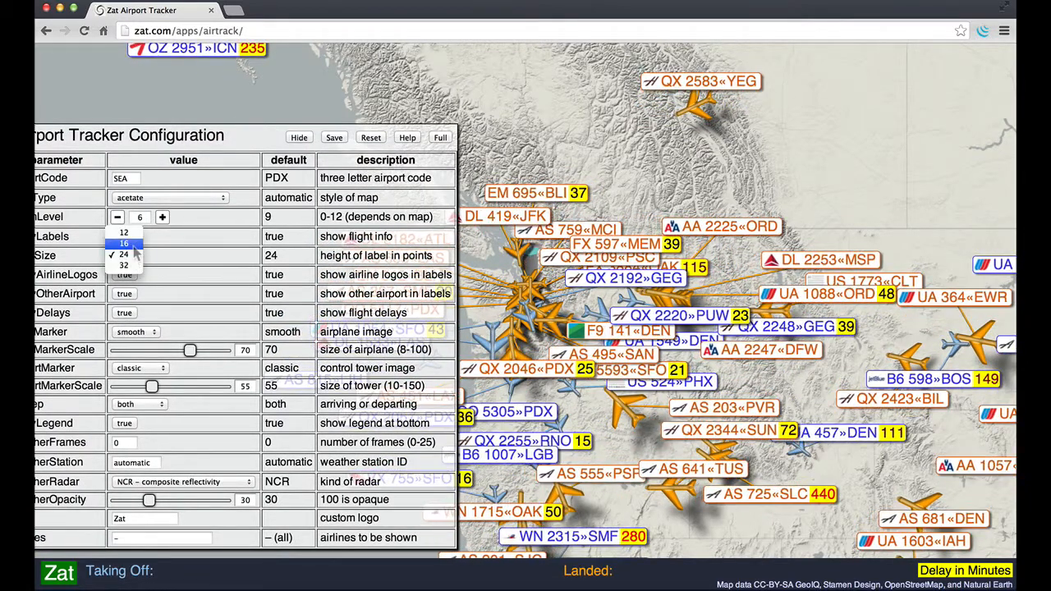
pyautogui.click(134, 245)
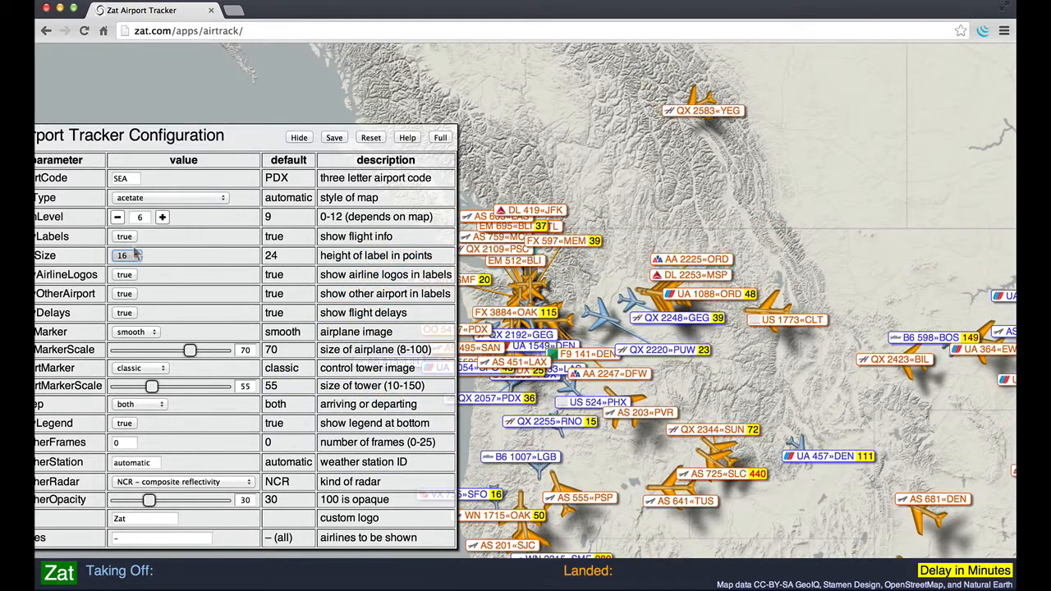
# - Turn off the flight labels, hide the configuration to view the unlabelled map, and reopen the configuration
pyautogui.click(127, 237)
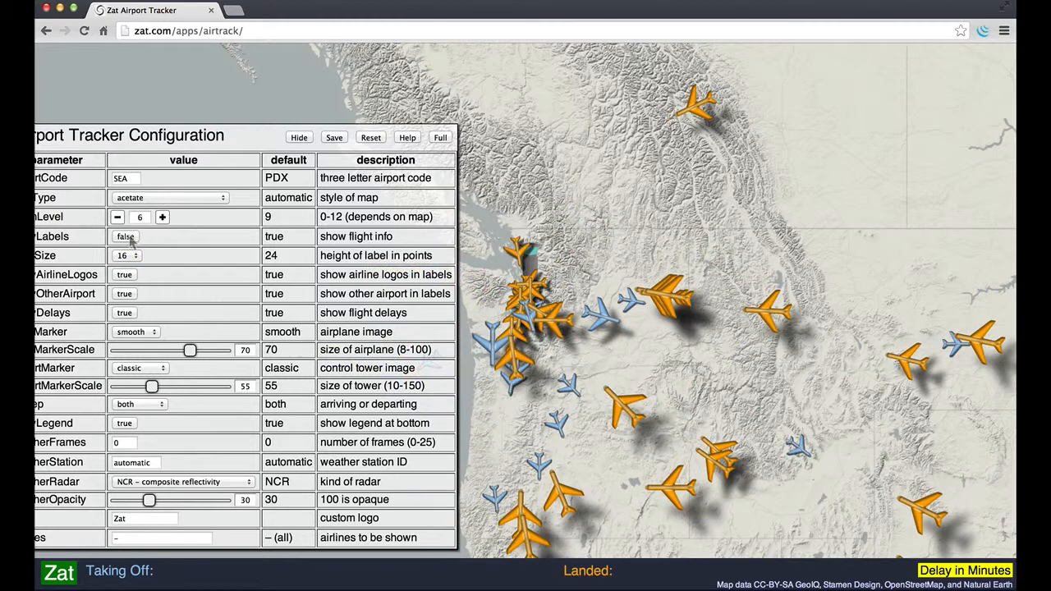
pyautogui.click(299, 139)
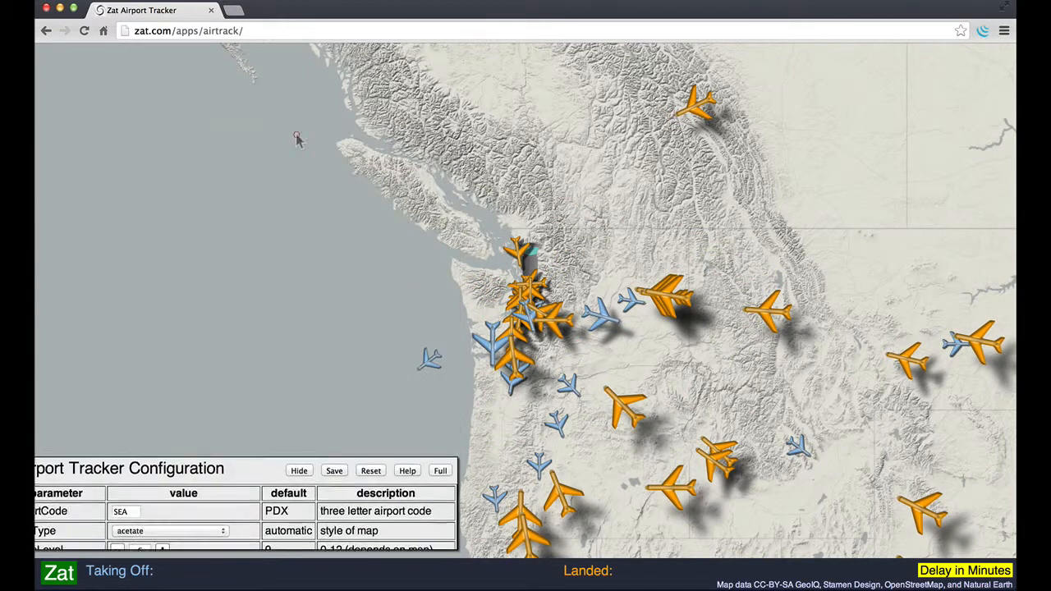
pyautogui.click(233, 579)
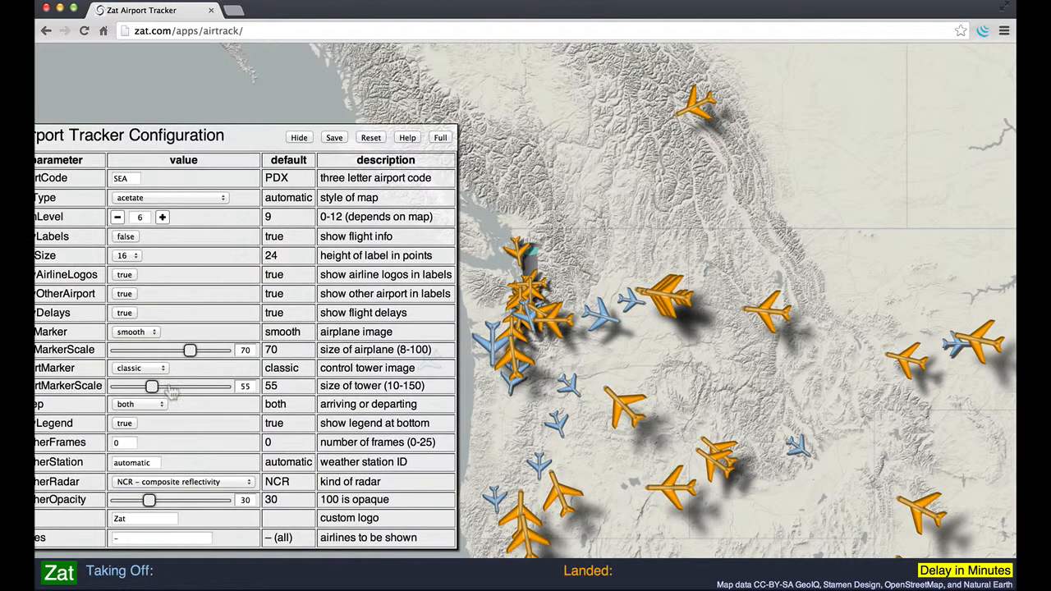
# - Show only departing flights and set the airplane marker scale to 65
pyautogui.click(168, 350)
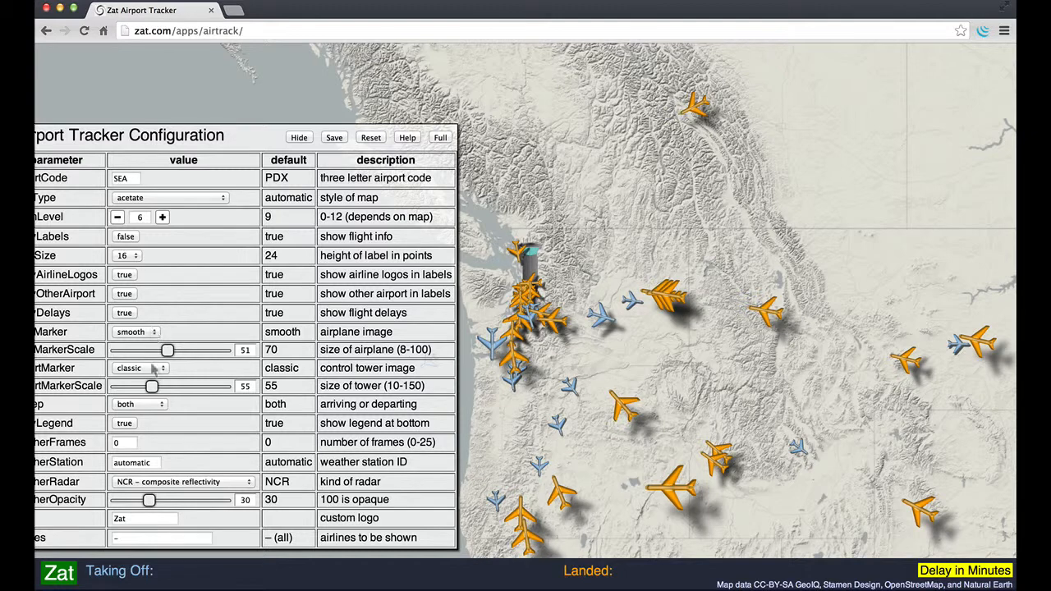
pyautogui.click(152, 405)
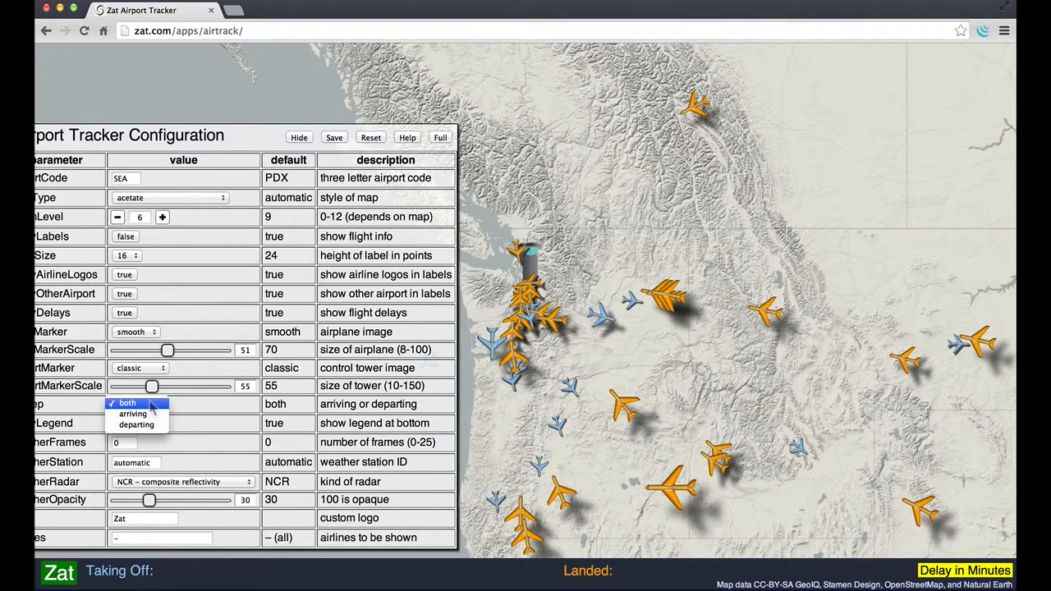
pyautogui.click(139, 424)
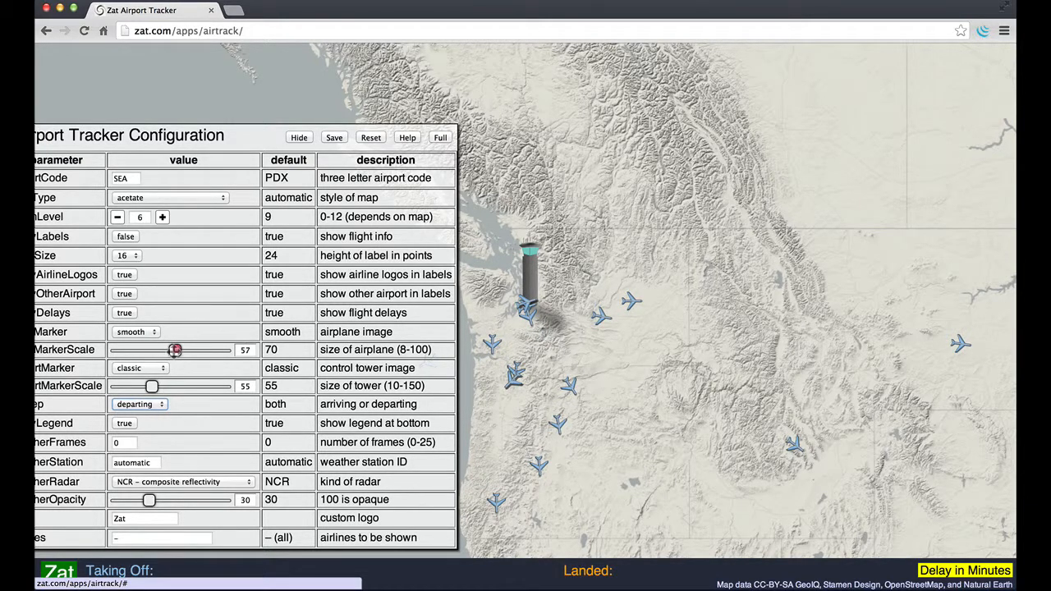
pyautogui.moveTo(178, 350); pyautogui.dragTo(184, 351)
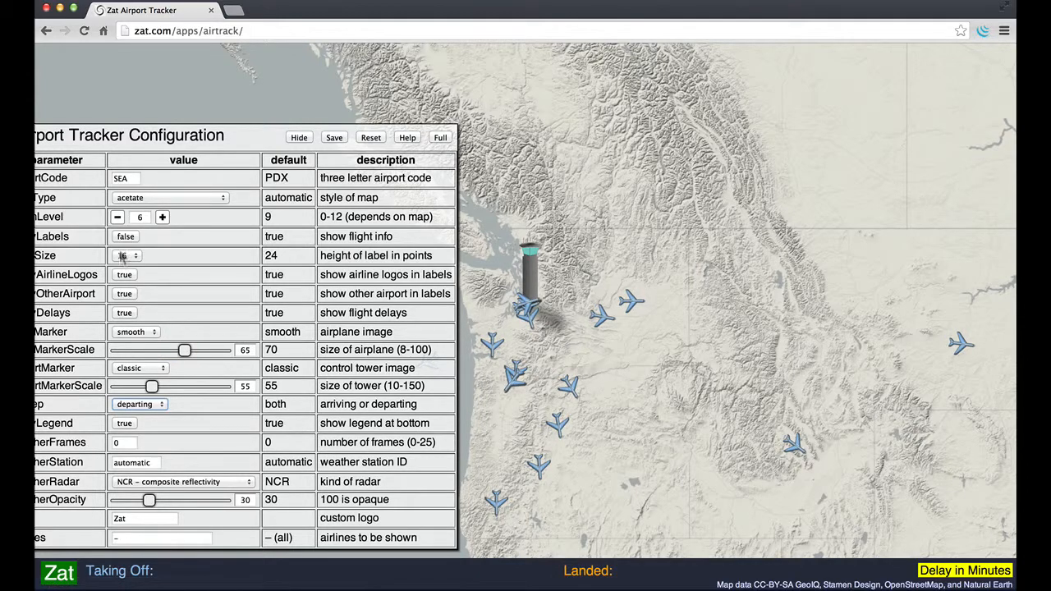
# - Turn the flight labels on with airline logos shown, but with the other airport and flight delays hidden
pyautogui.click(125, 237)
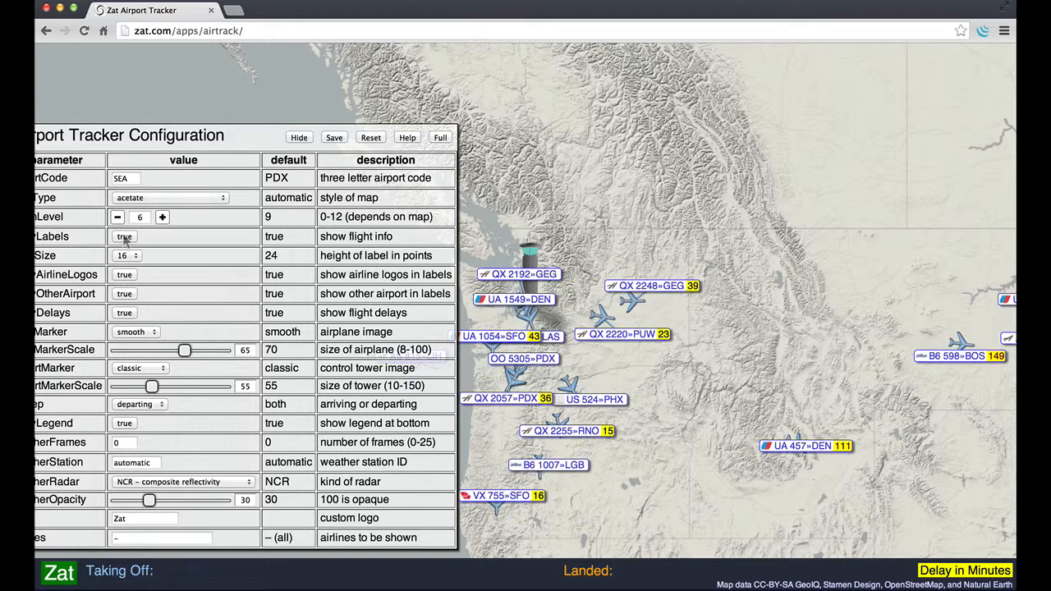
pyautogui.click(129, 277)
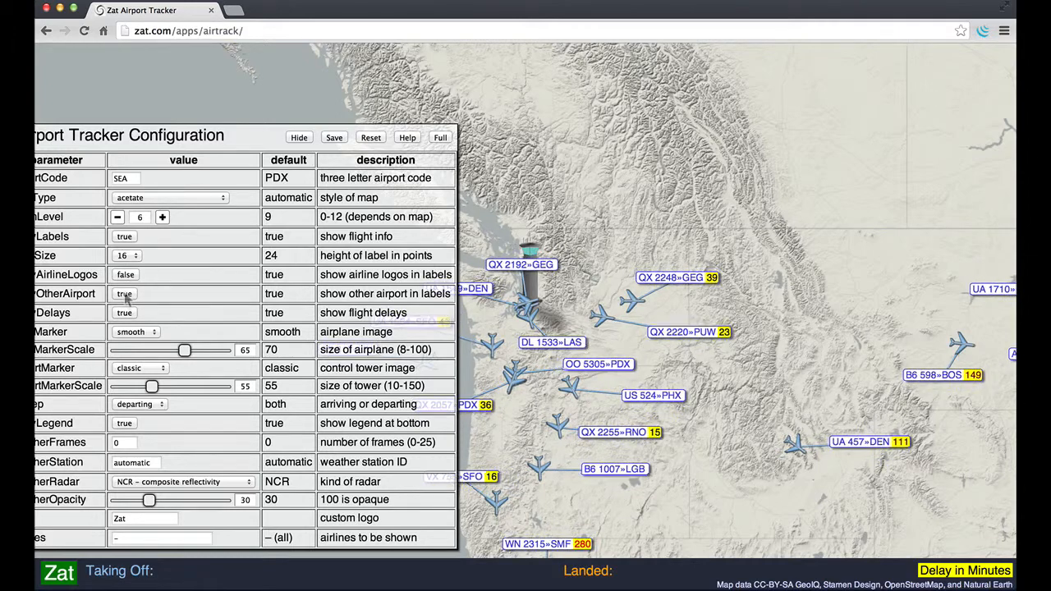
pyautogui.click(125, 294)
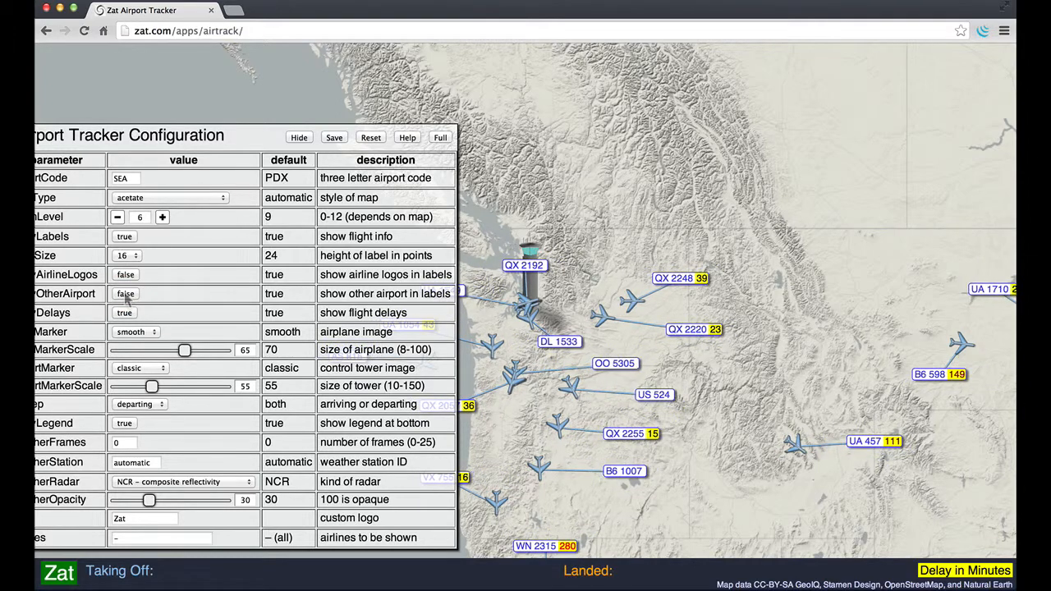
pyautogui.click(125, 313)
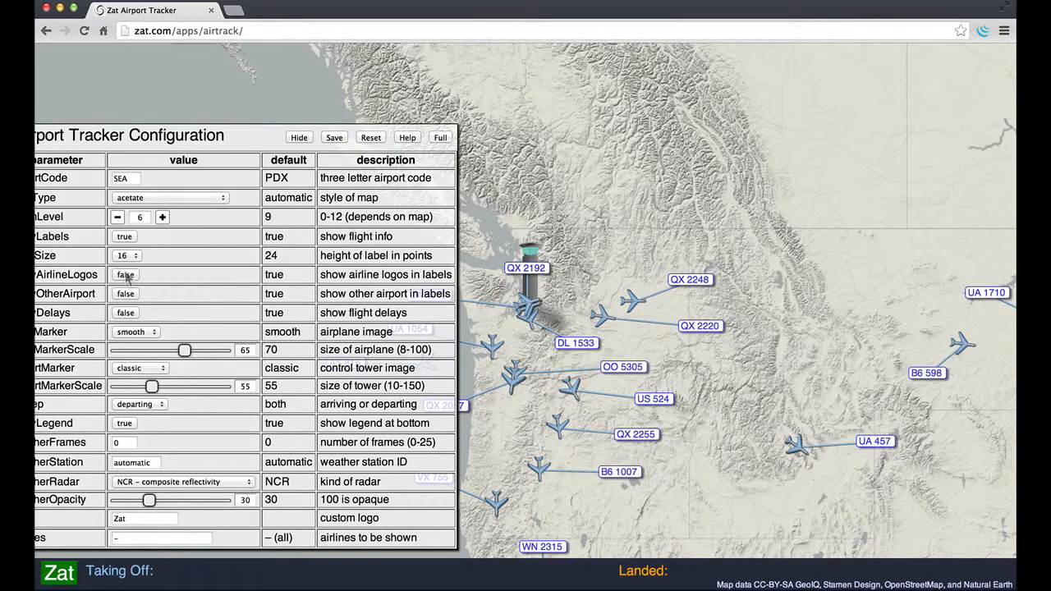
pyautogui.click(125, 276)
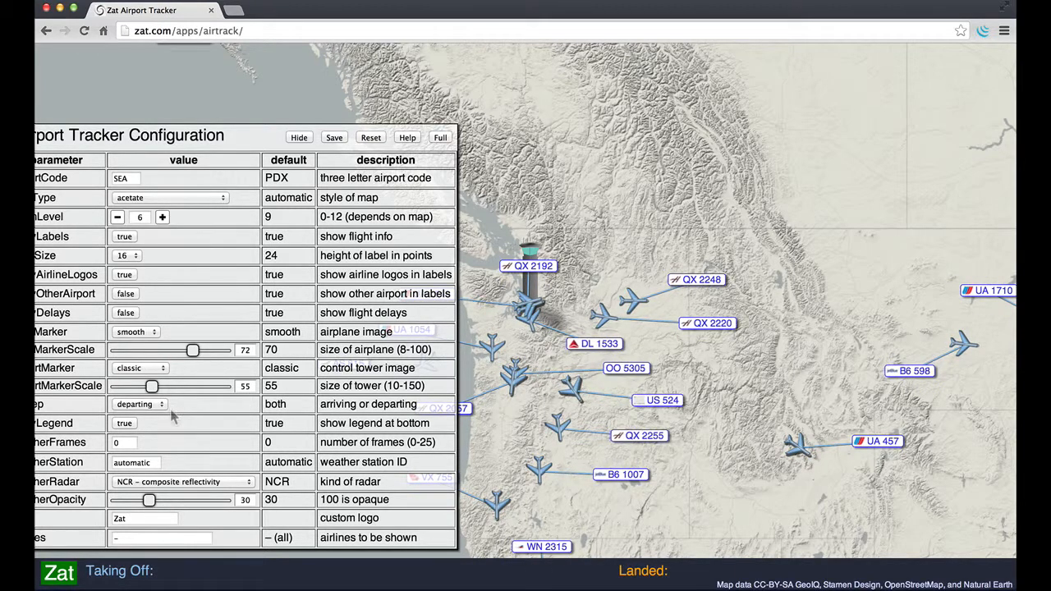
# - Set the number of weather frames to 1 and move the configuration panel clear of the radar overlay near Seattle
pyautogui.click(117, 443)
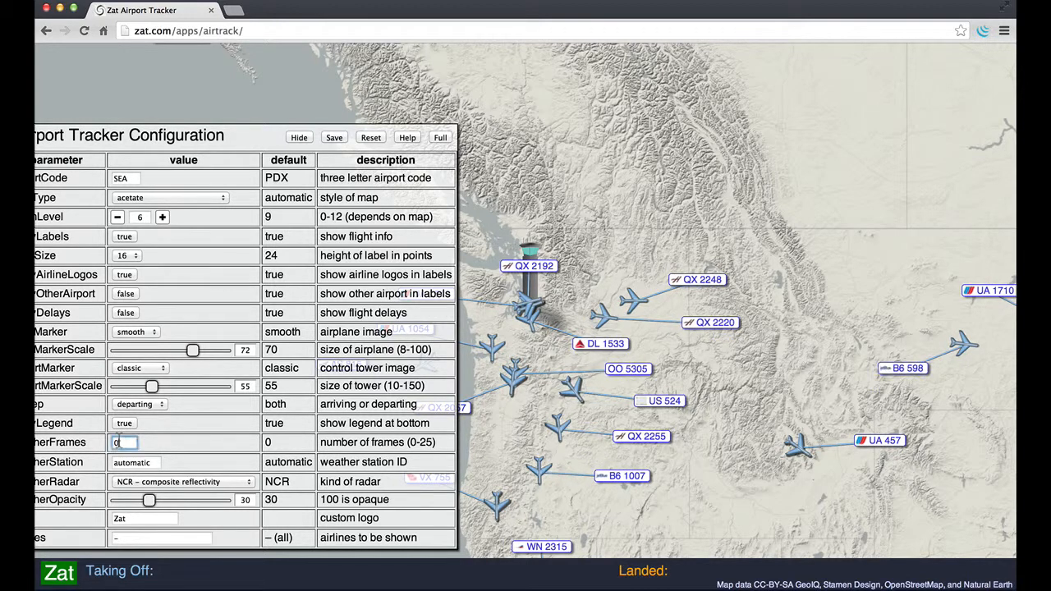
pyautogui.write('1')
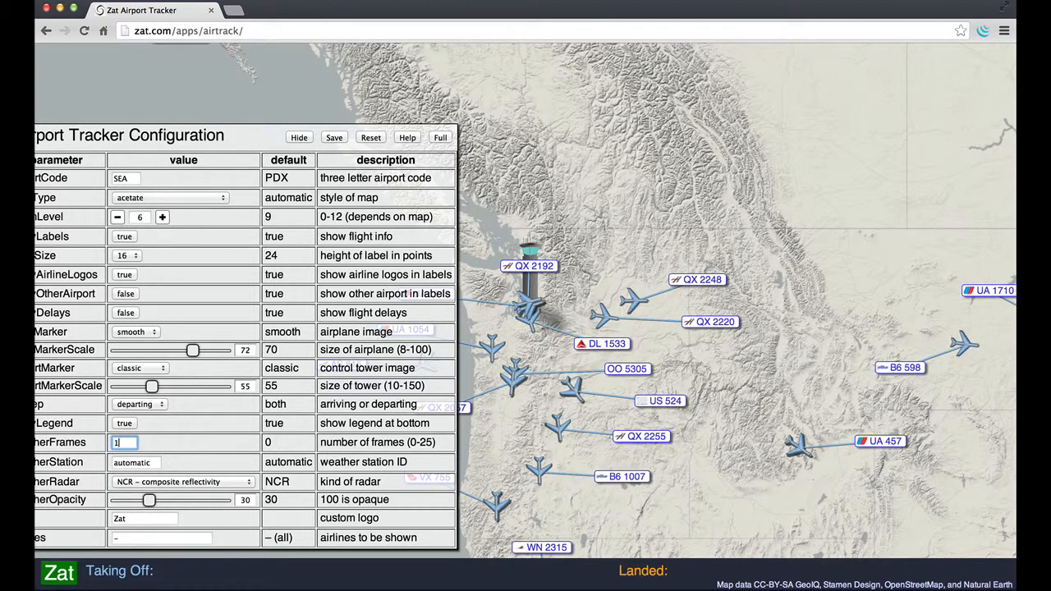
pyautogui.press('Tab')
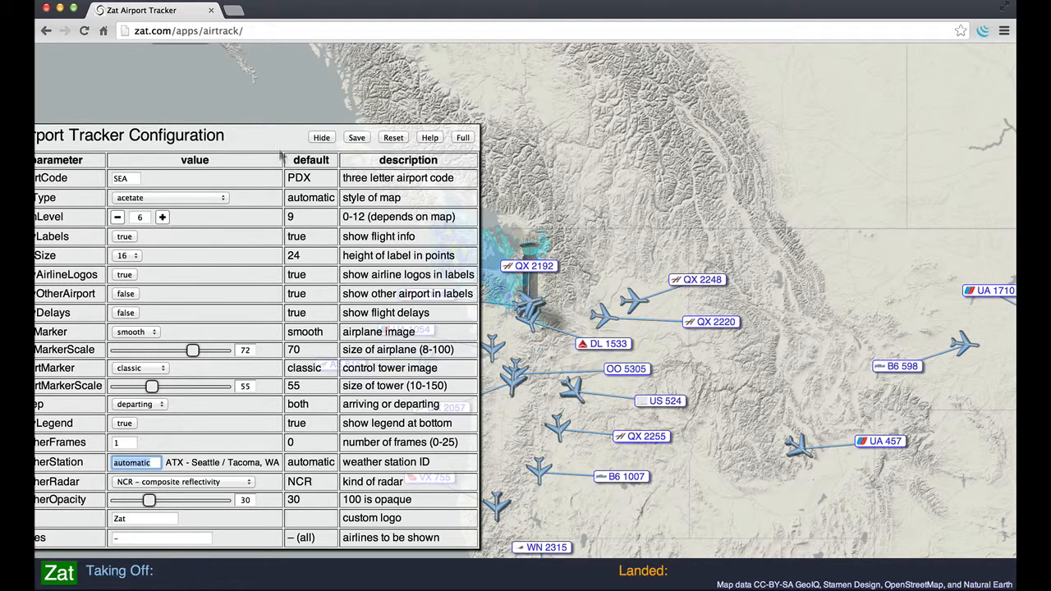
pyautogui.moveTo(276, 144); pyautogui.dragTo(188, 121)
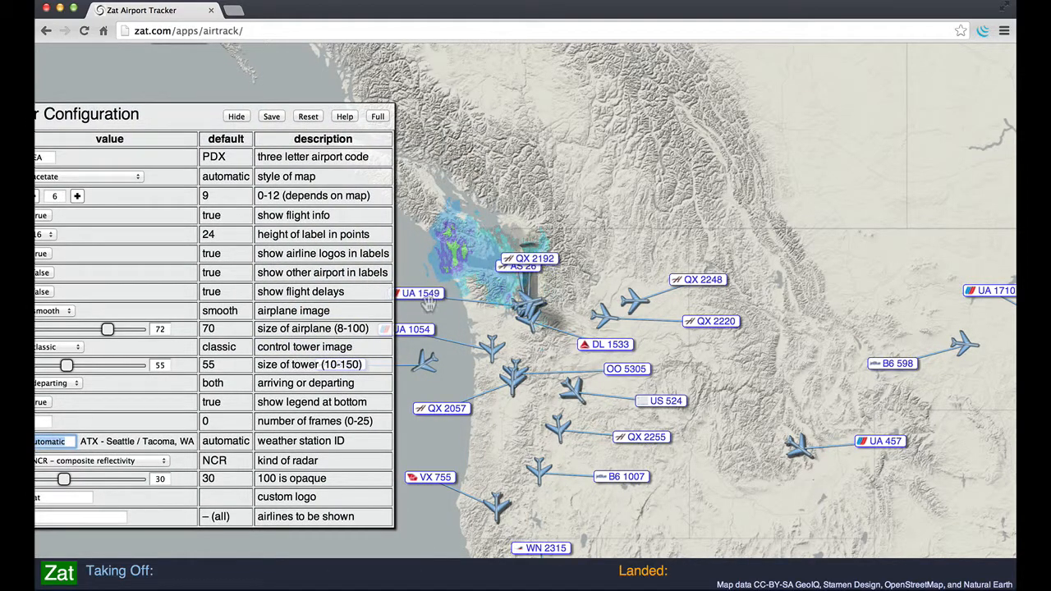
pyautogui.moveTo(192, 115)
pyautogui.mouseDown()
pyautogui.moveTo(274, 242)
pyautogui.moveTo(336, 284)
pyautogui.moveTo(796, 89)
pyautogui.moveTo(856, 89)
pyautogui.mouseUp()
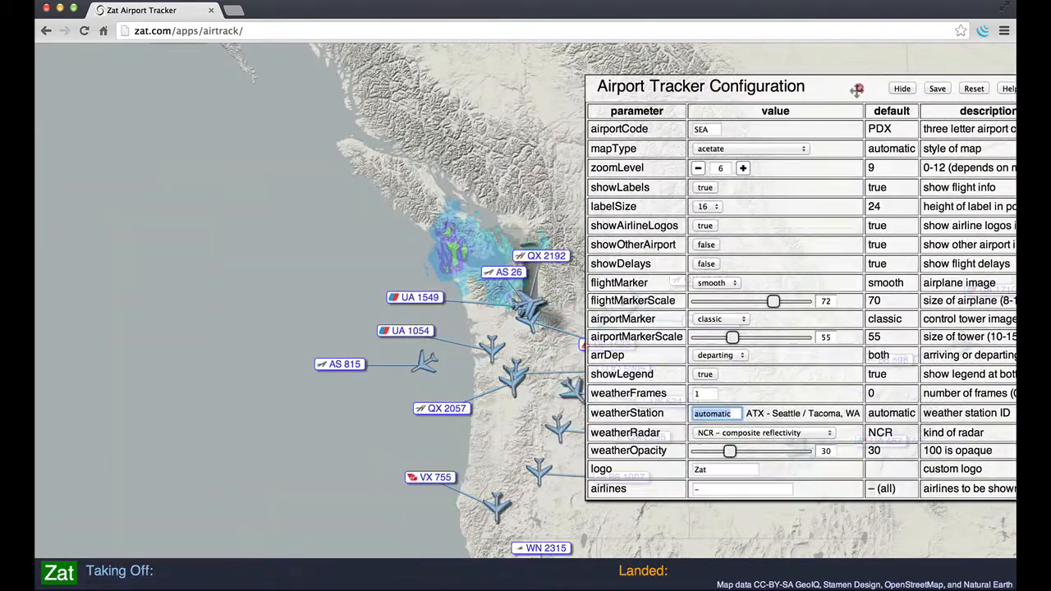
# - Set the number of weather frames to 5 and the weather opacity to 32
pyautogui.click(700, 394)
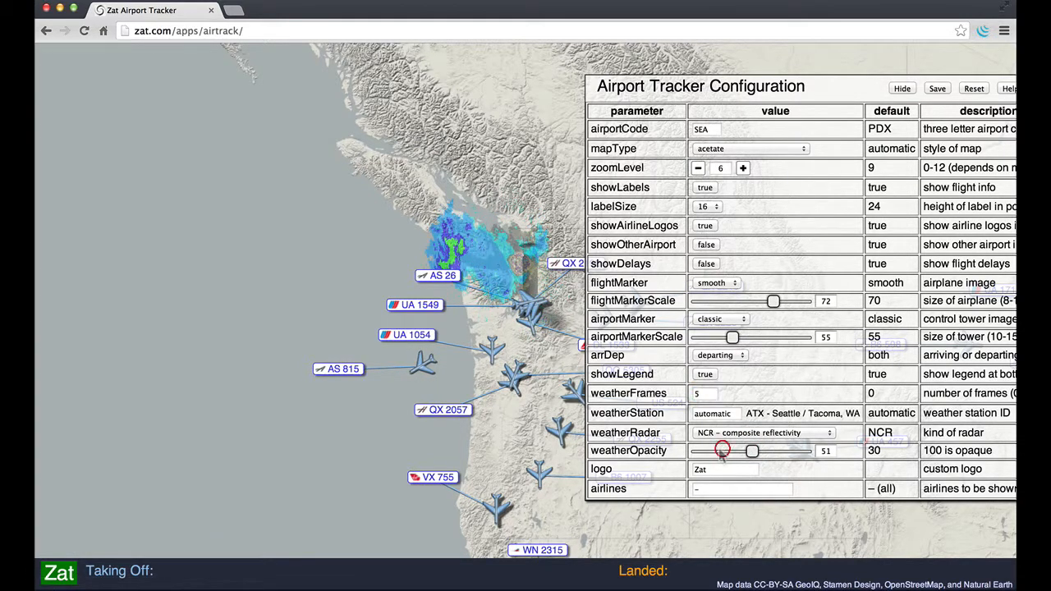
pyautogui.click(715, 452)
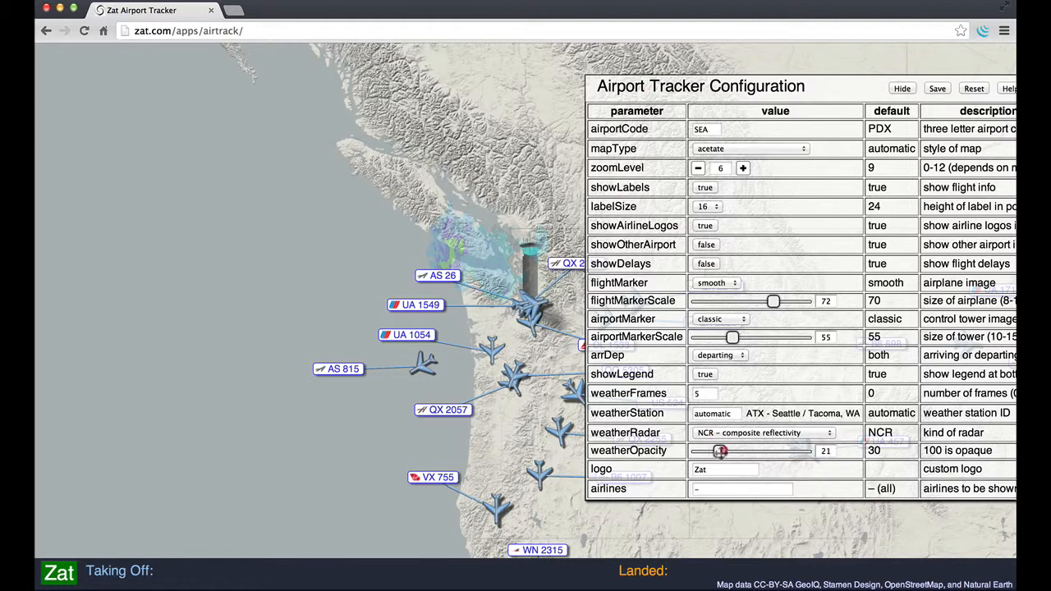
pyautogui.moveTo(721, 451); pyautogui.dragTo(731, 451)
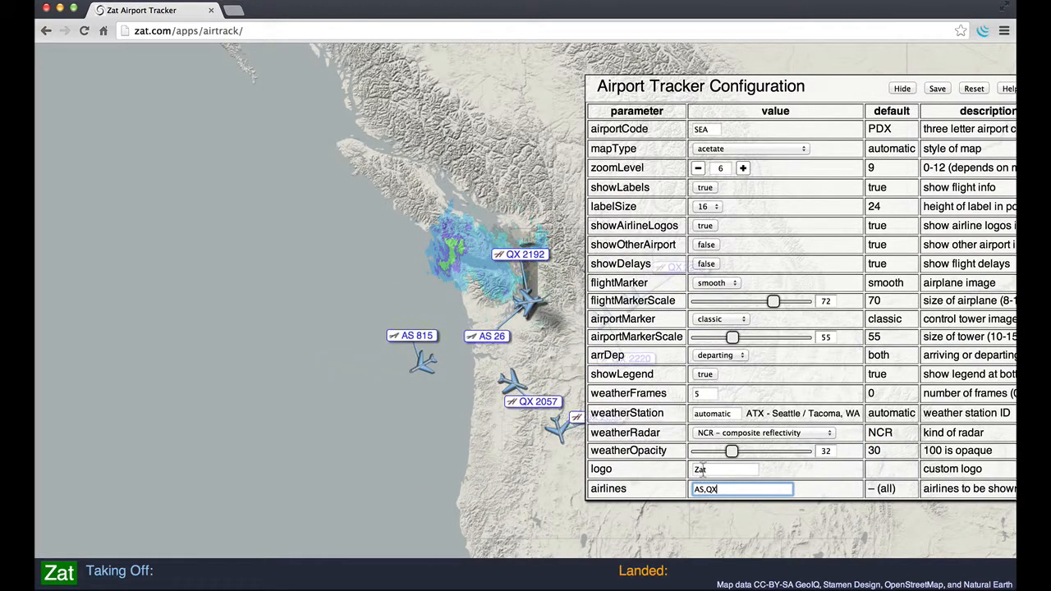
# - Replace the custom logo text with Alaska
pyautogui.doubleClick(702, 468)
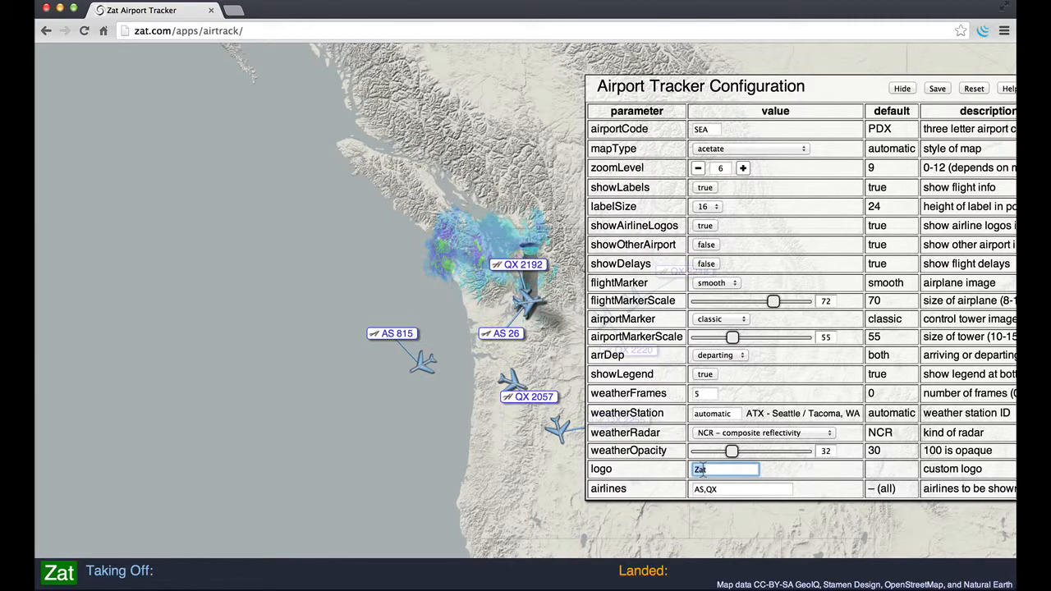
pyautogui.write('A')
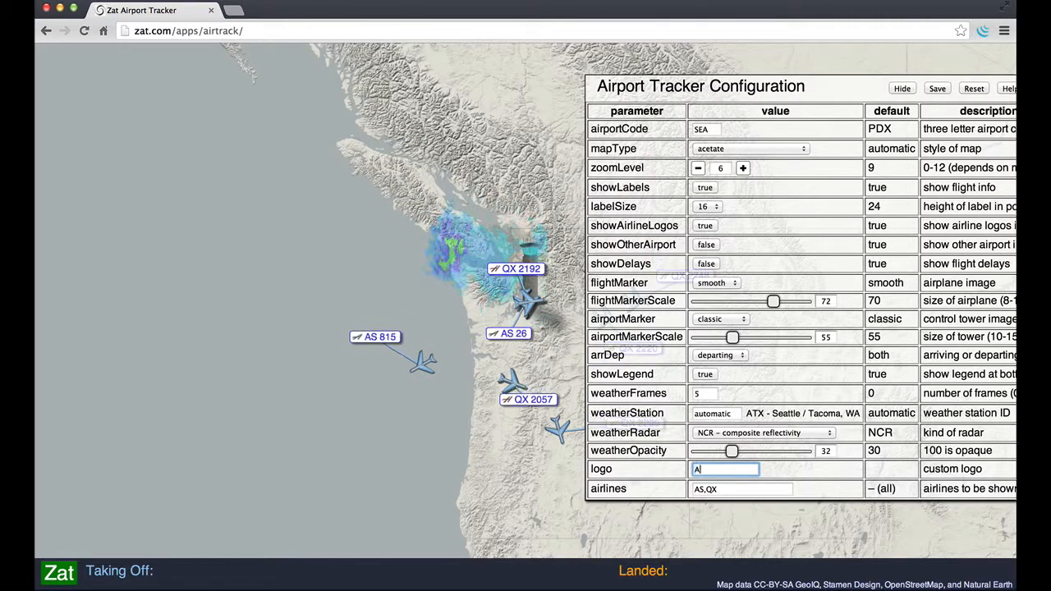
pyautogui.write('laska')
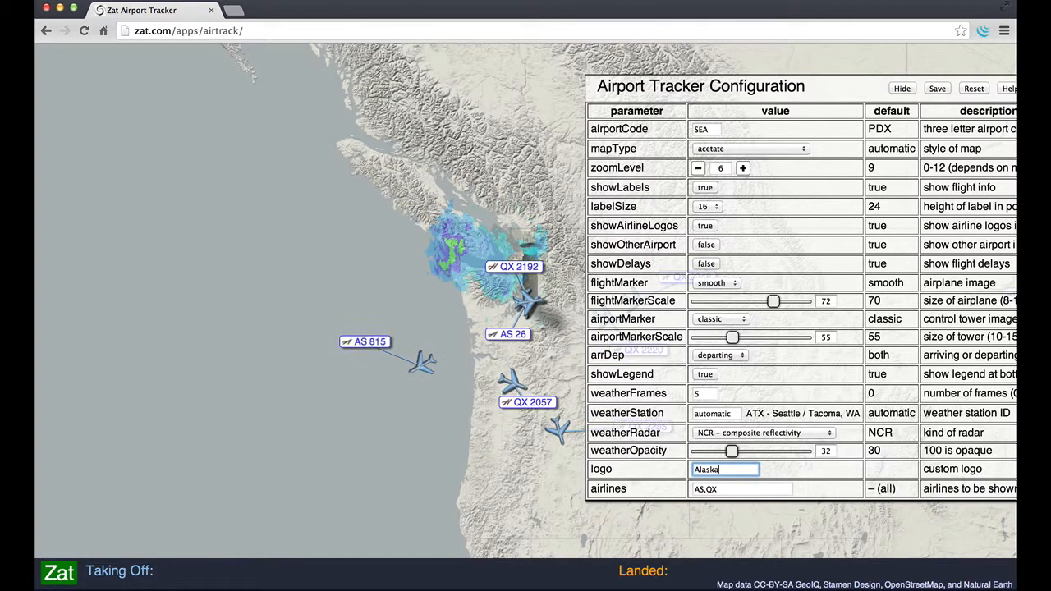
pyautogui.press('Return')
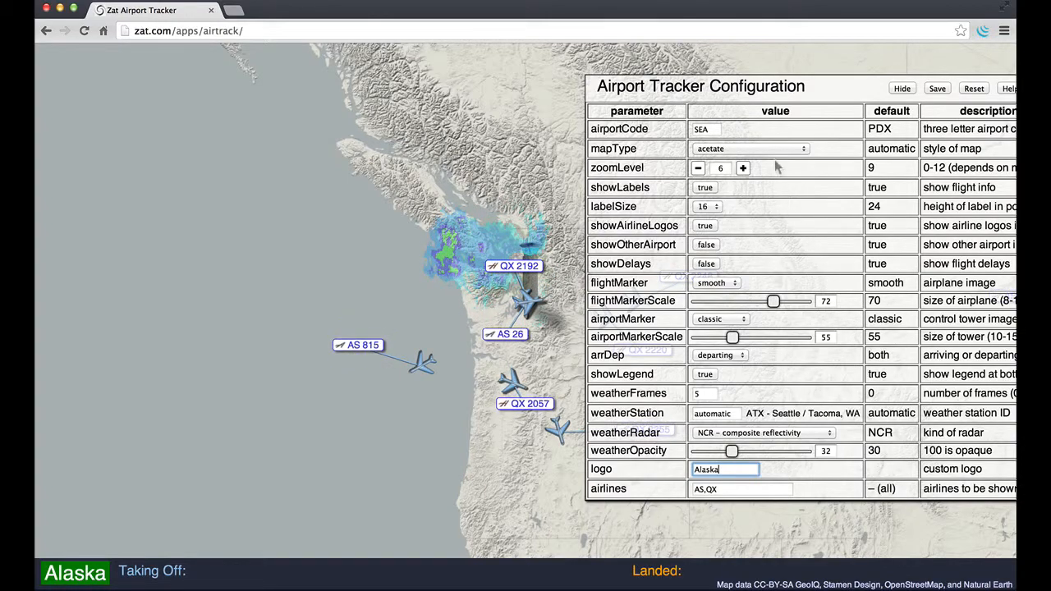
# - Move the configuration panel over the ocean side of the map and set the airplane marker scale to 76
pyautogui.moveTo(820, 96); pyautogui.dragTo(321, 130)
pyautogui.click(406, 123)
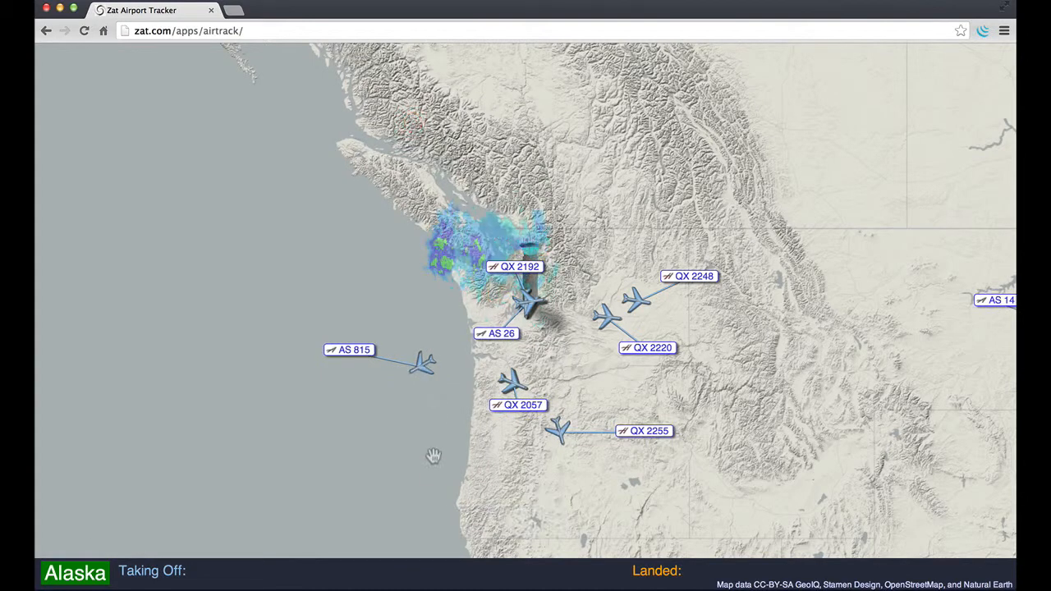
pyautogui.click(275, 577)
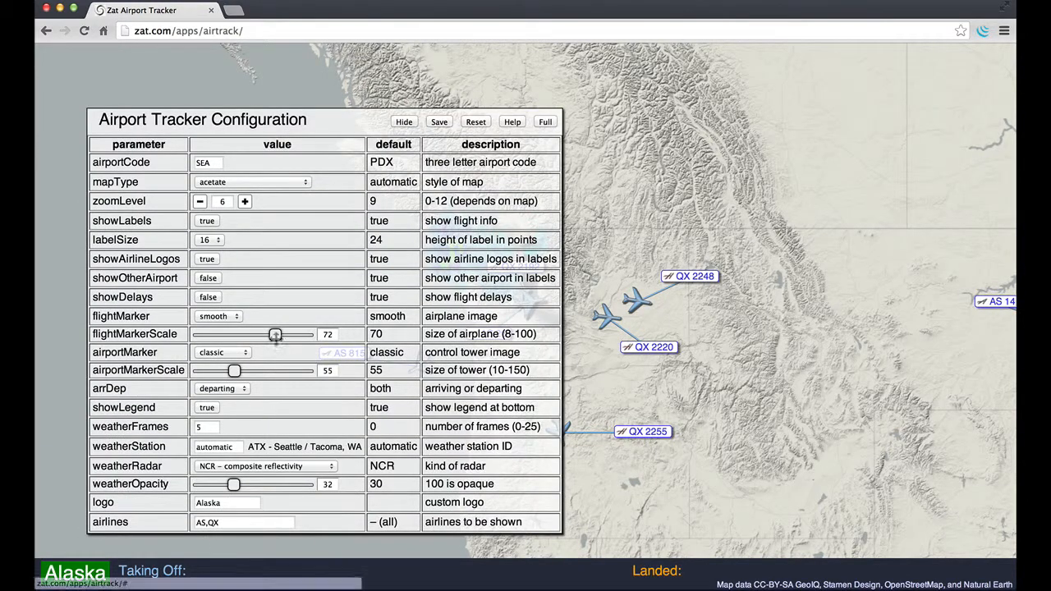
pyautogui.click(277, 335)
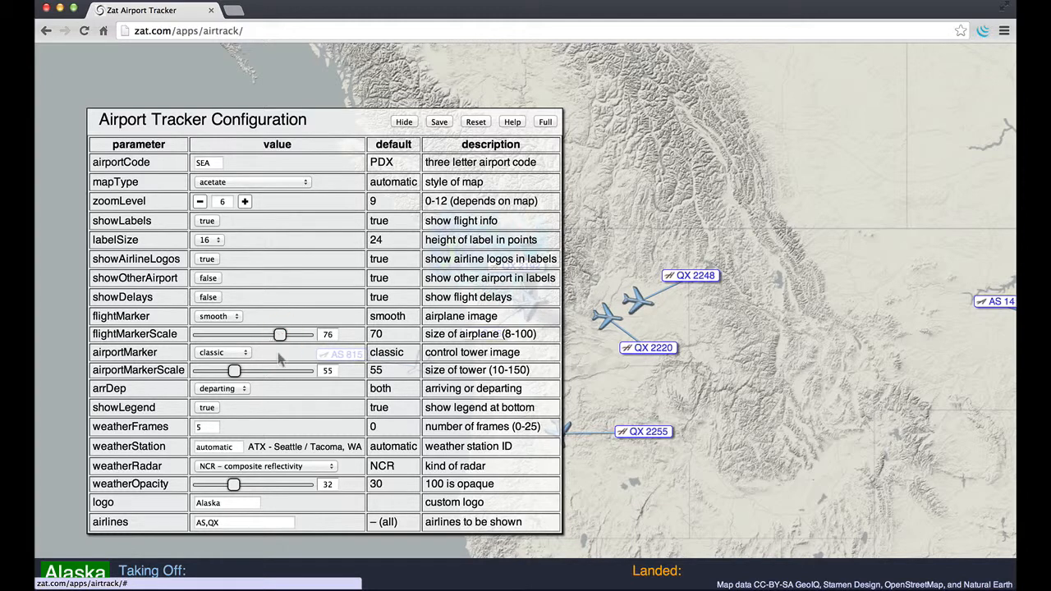
# - Try the flight label sizes 24, 32 and 12, and settle on 24
pyautogui.click(218, 240)
pyautogui.click(216, 256)
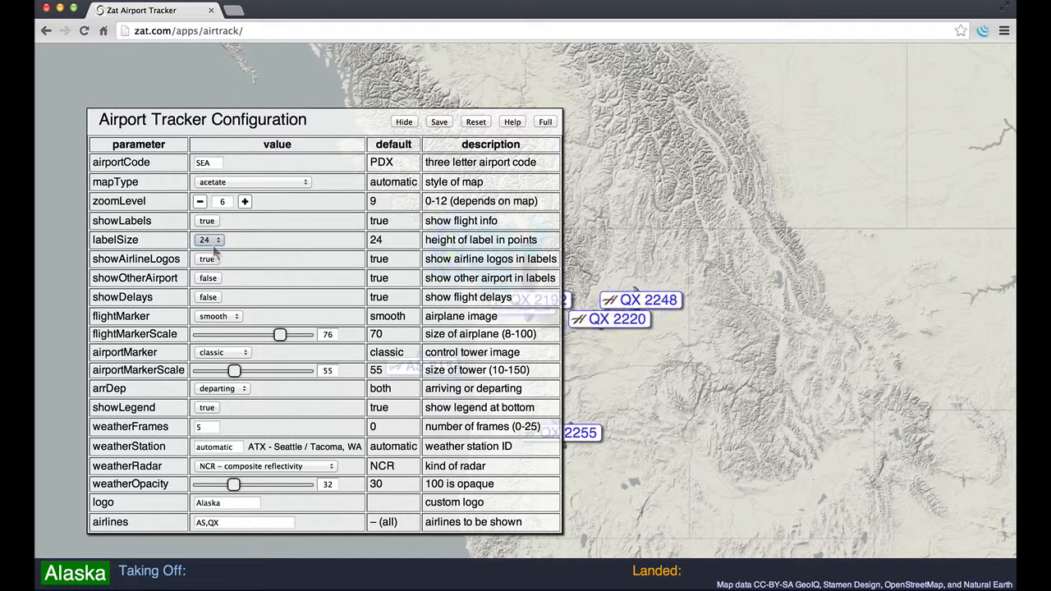
pyautogui.click(218, 240)
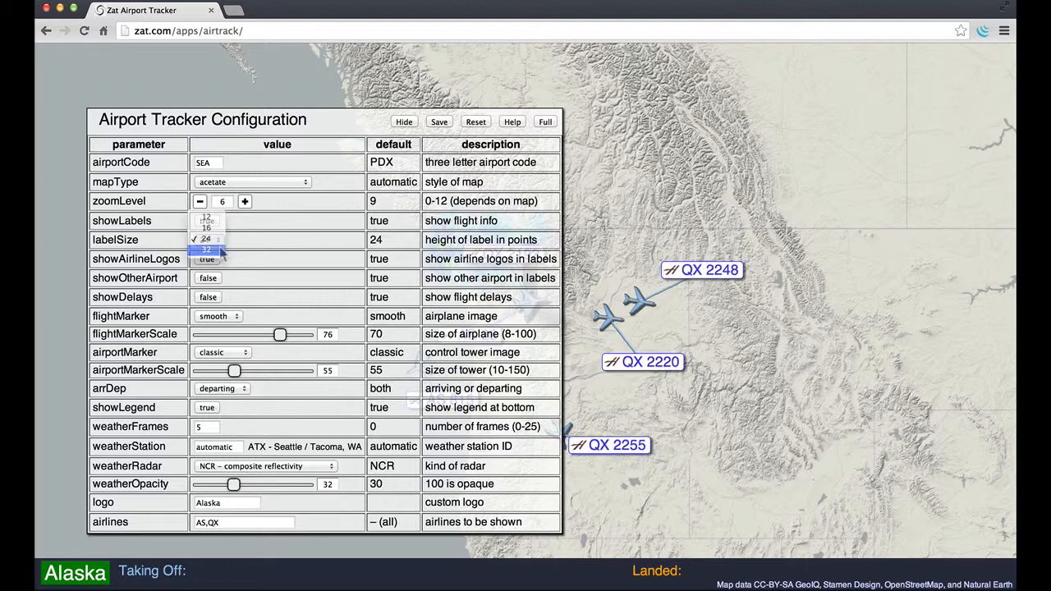
pyautogui.click(220, 256)
pyautogui.click(217, 240)
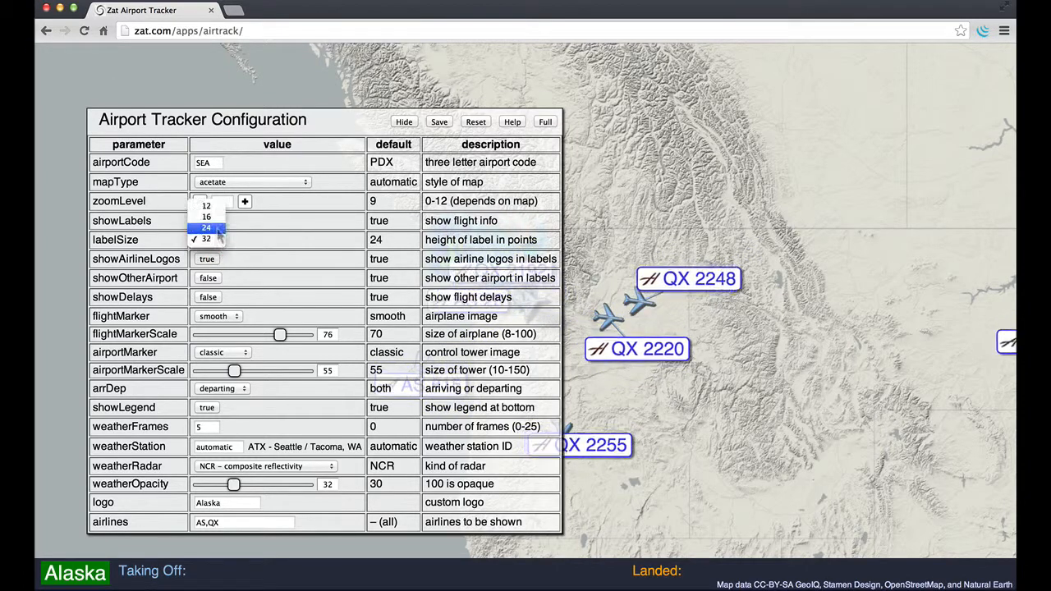
pyautogui.click(217, 209)
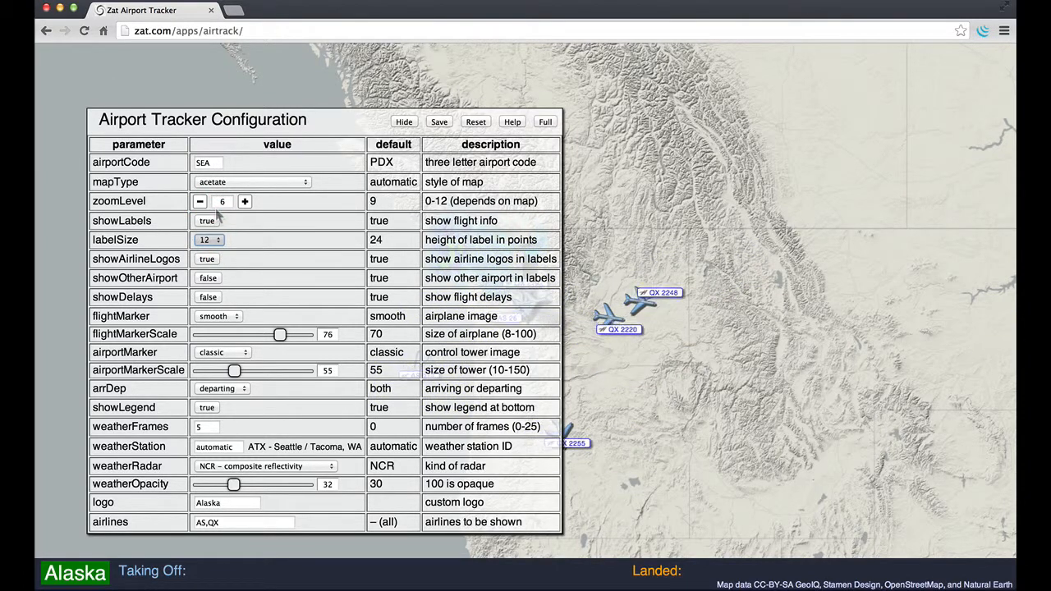
pyautogui.click(218, 239)
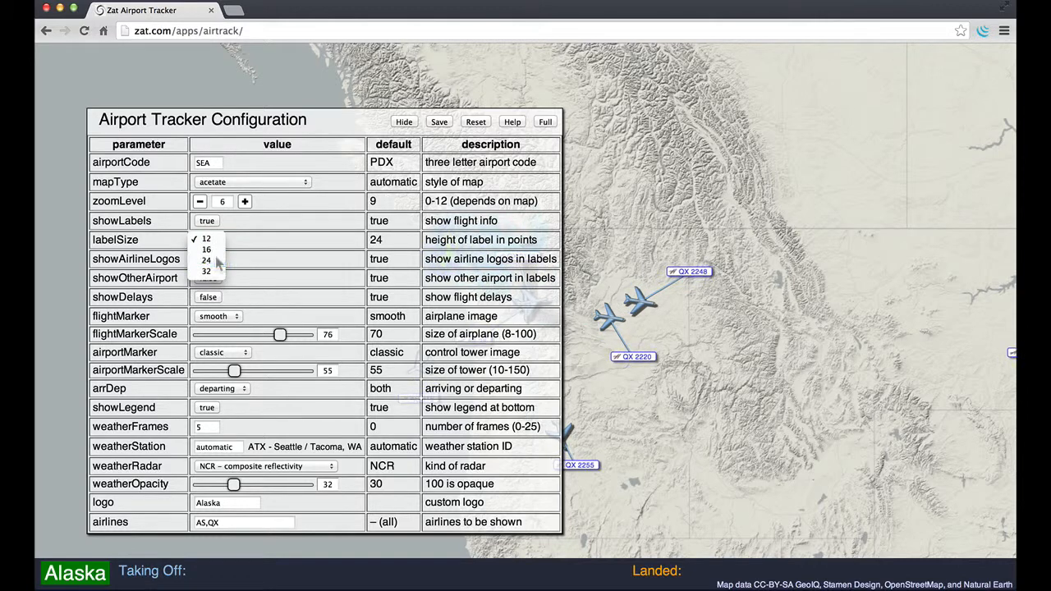
pyautogui.click(217, 270)
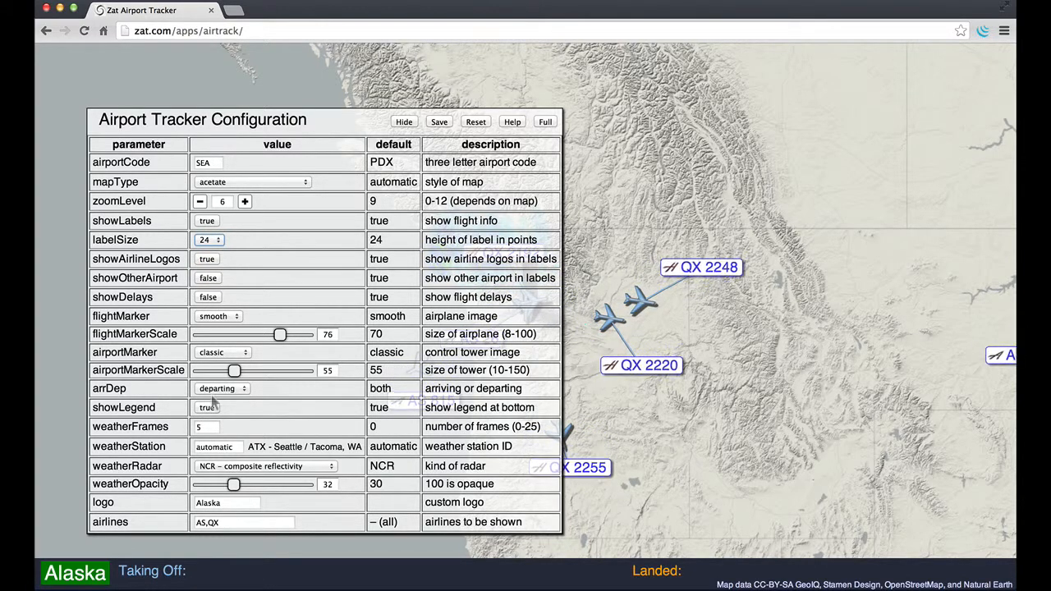
# - Show the other airport in the flight labels and shift the configuration panel further west to uncover more of the flights
pyautogui.click(210, 279)
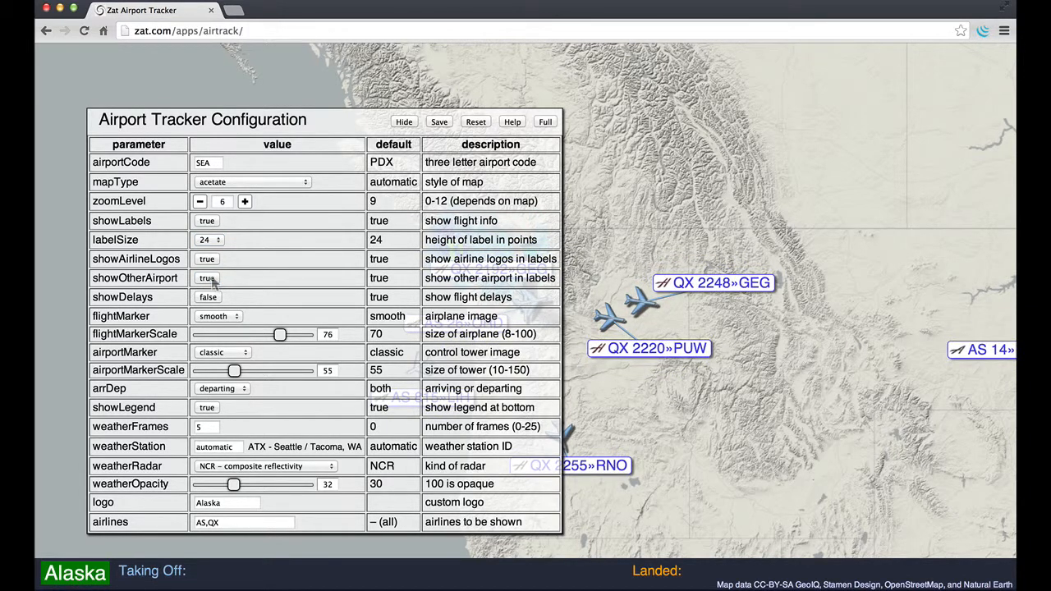
pyautogui.click(403, 121)
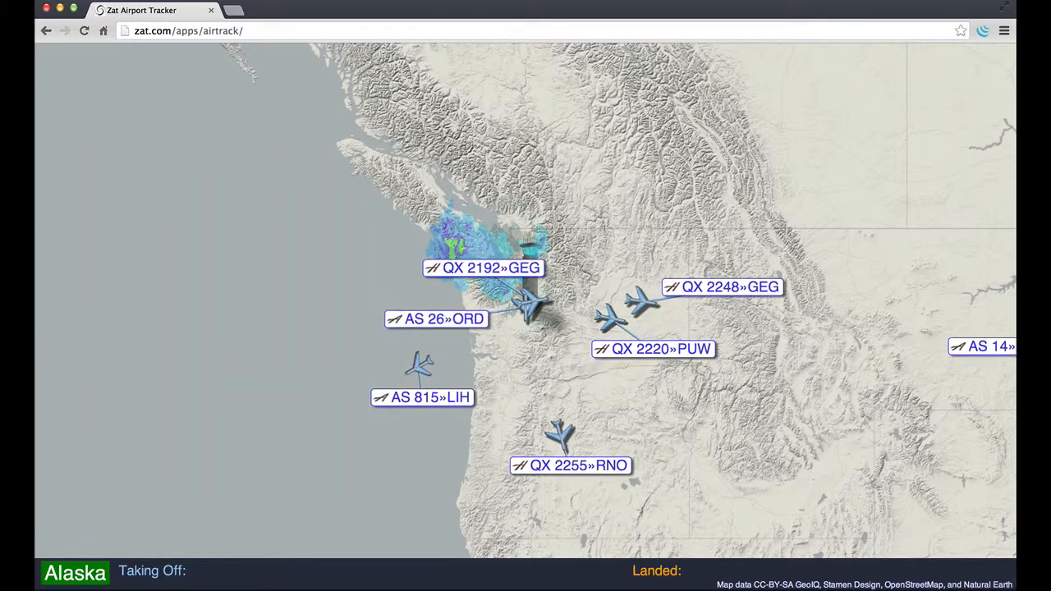
pyautogui.click(230, 573)
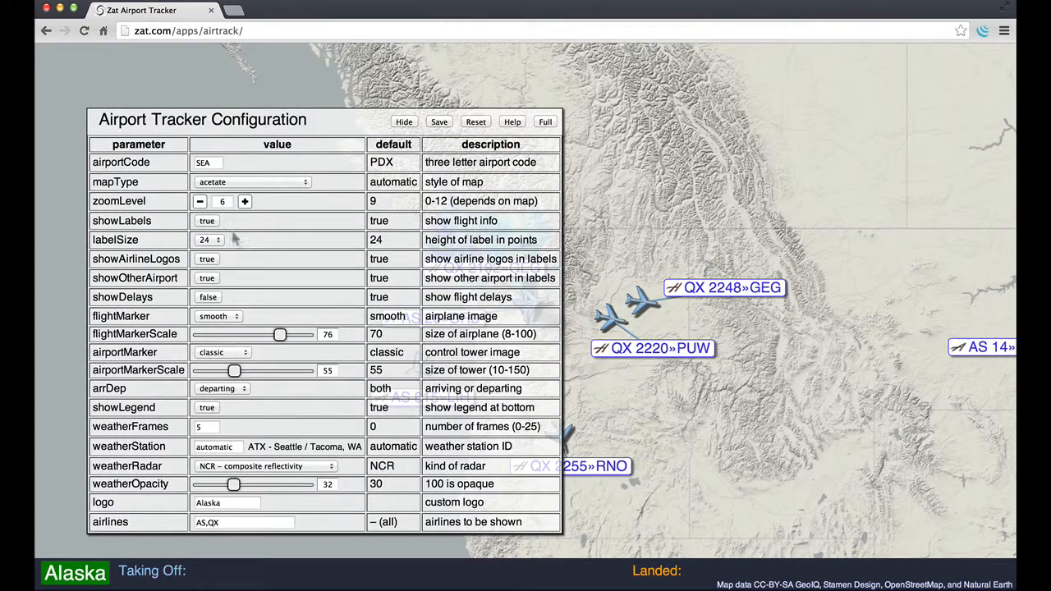
pyautogui.moveTo(336, 134); pyautogui.dragTo(283, 134)
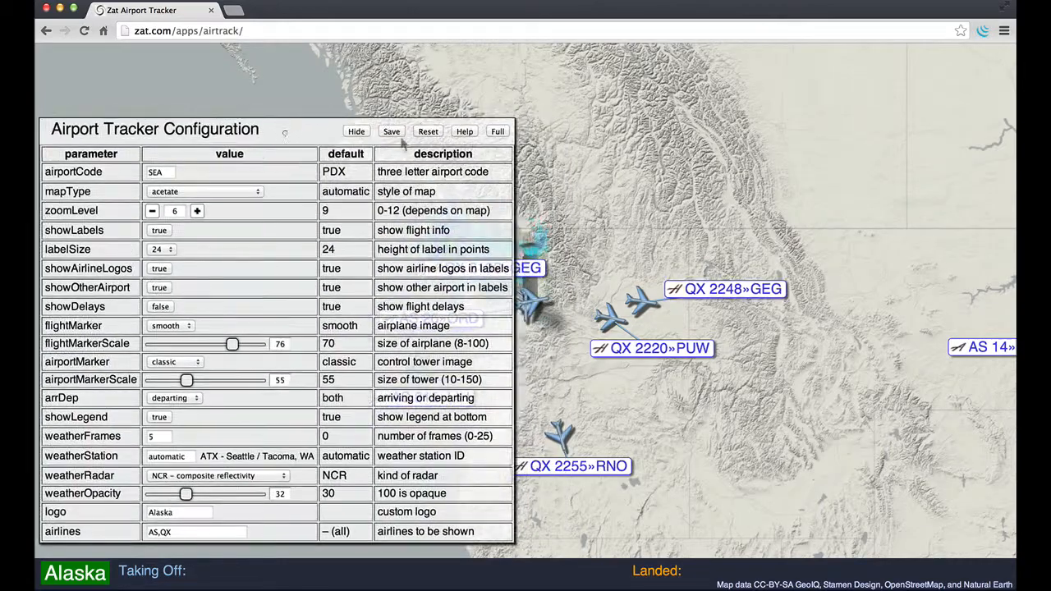
# - Look through the Airport Tracker help documentation and its parameter list, and return to the tracker
pyautogui.click(464, 133)
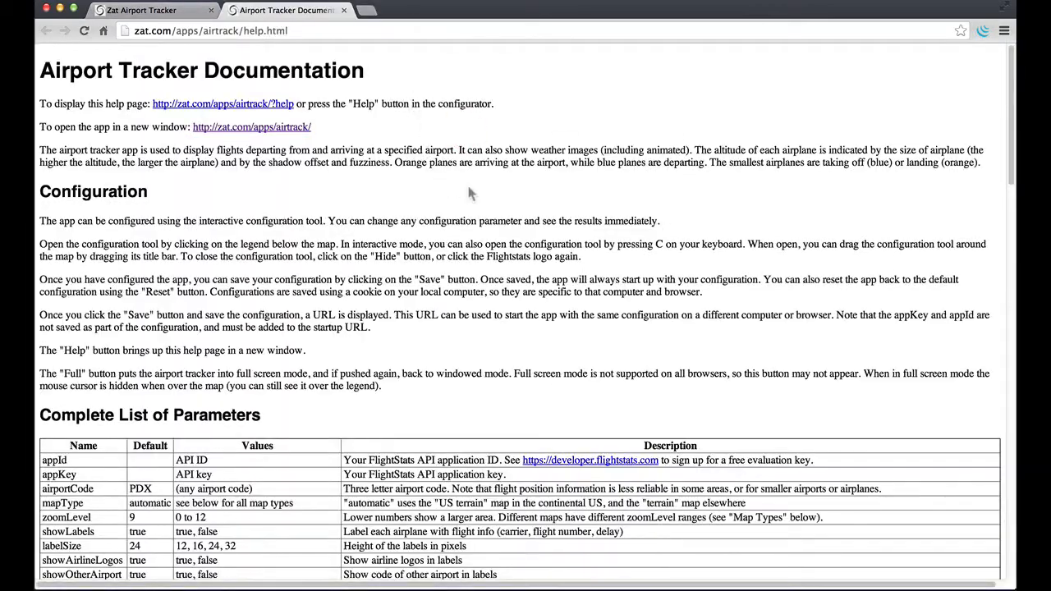
pyautogui.scroll(-20, 470, 193)
pyautogui.scroll(20, 459, 180)
pyautogui.click(346, 10)
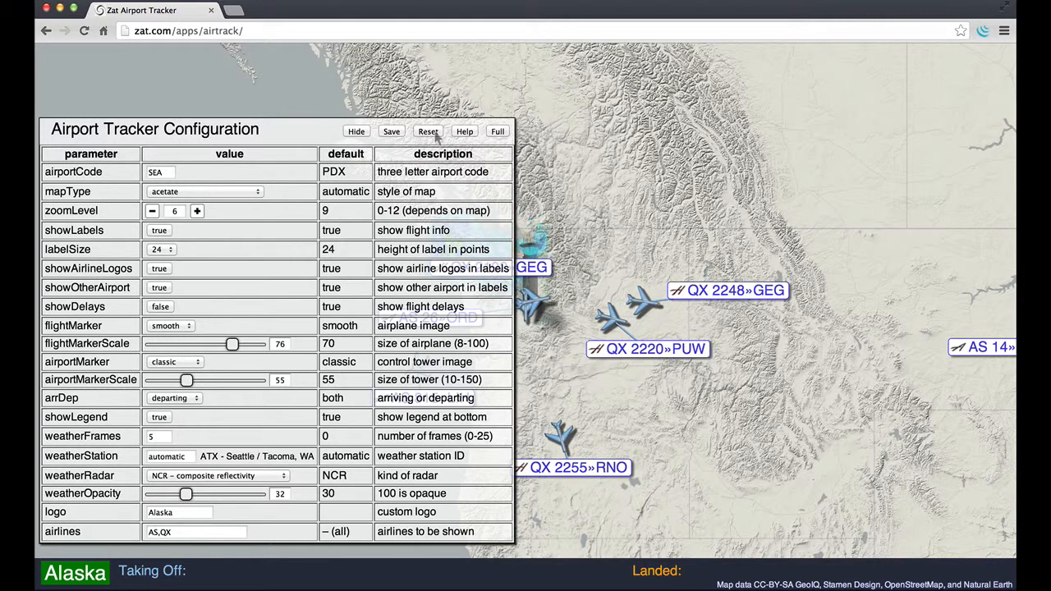
# - Switch the airport tracker to full screen mode
pyautogui.click(498, 133)
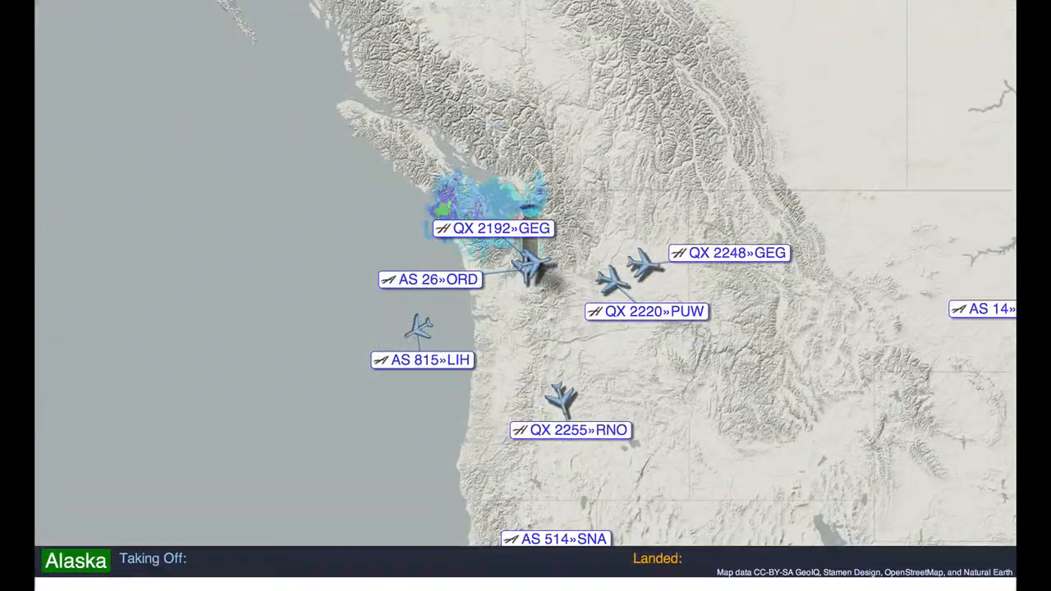